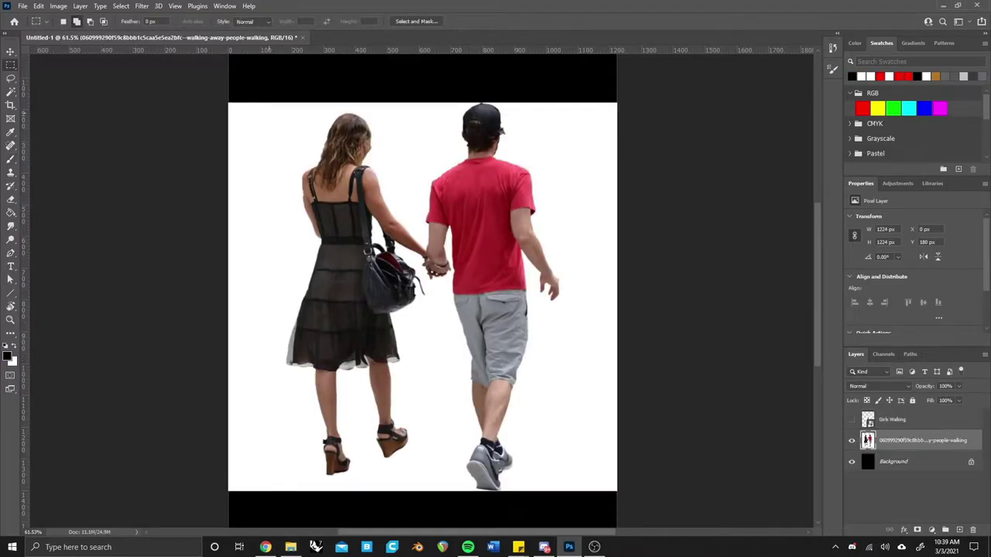
- Draw a rectangular selection around the couple, trim it, and add three elliptical areas
left_click_drag(251, 109, 606, 490)
left_click_drag(629, 86, 520, 162)
left_click_drag(293, 99, 263, 476)
right_click(11, 65)
left_click(46, 71)
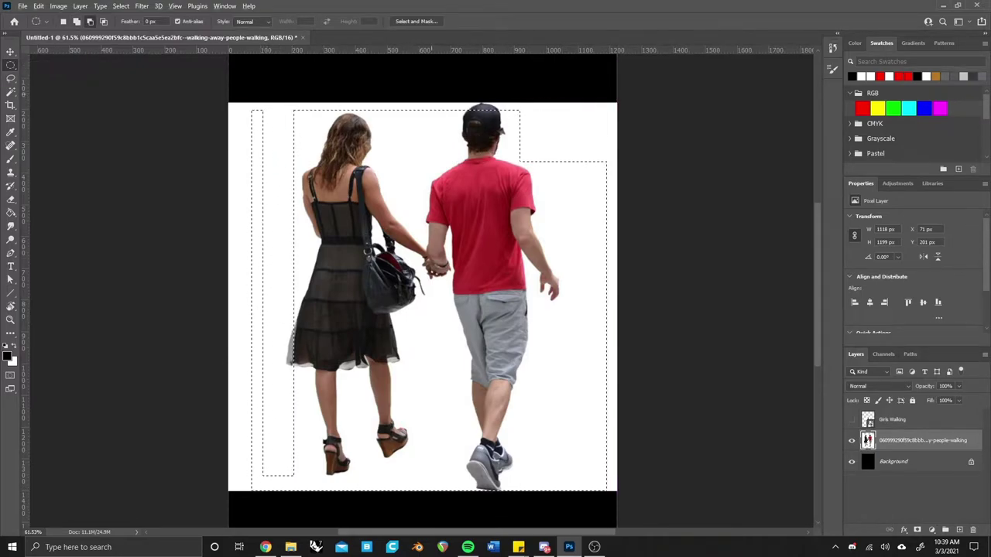
left_click_drag(430, 112, 378, 220)
left_click_drag(467, 175, 425, 111)
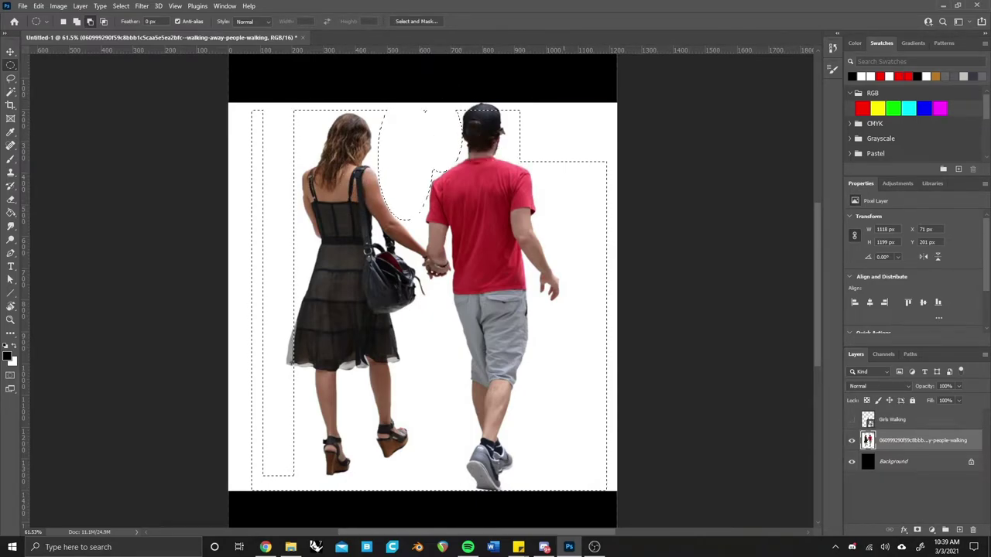
left_click_drag(570, 443, 518, 350)
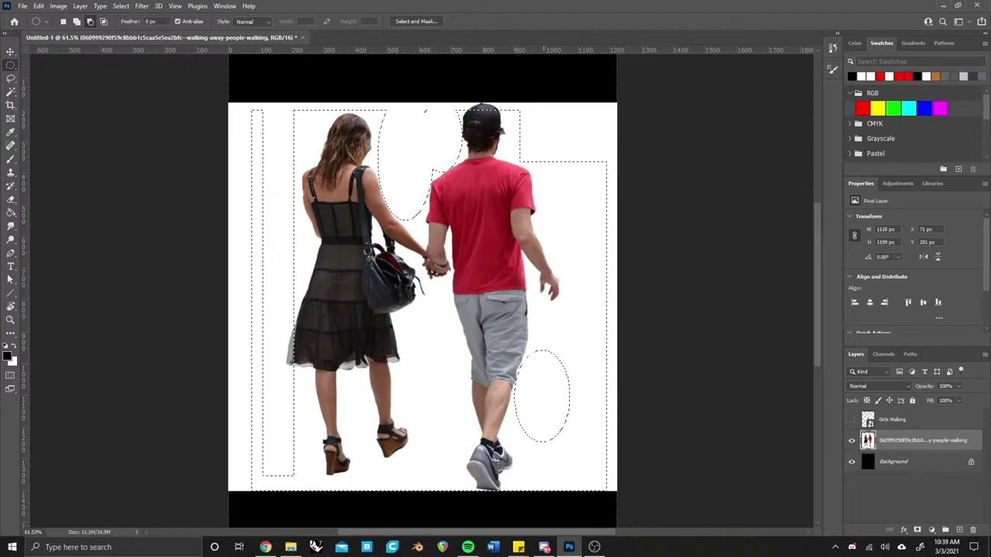
- Add a single-row and a single-column 1-pixel selection across the image
right_click(10, 65)
left_click(46, 85)
left_click_drag(423, 151, 422, 150)
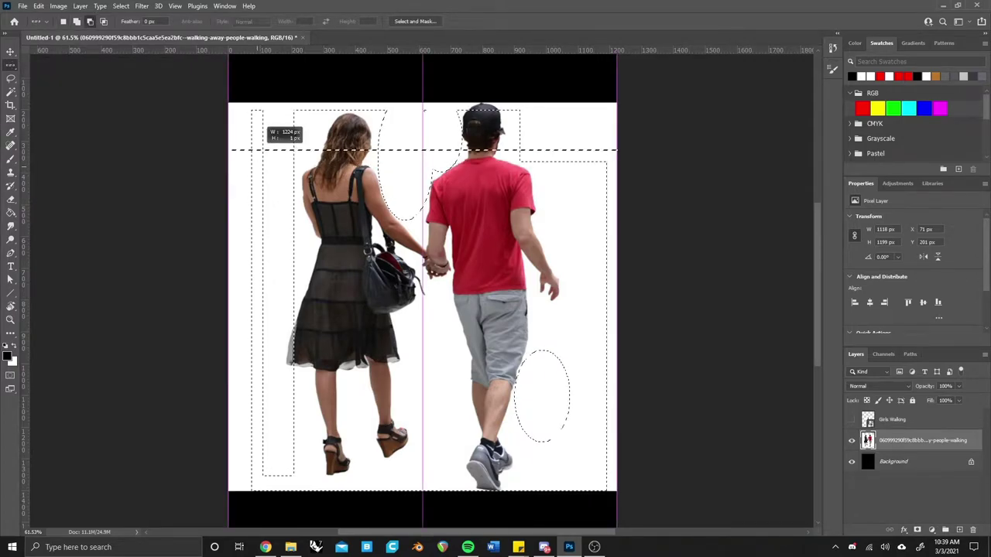
right_click(11, 65)
left_click(46, 92)
left_click(294, 89)
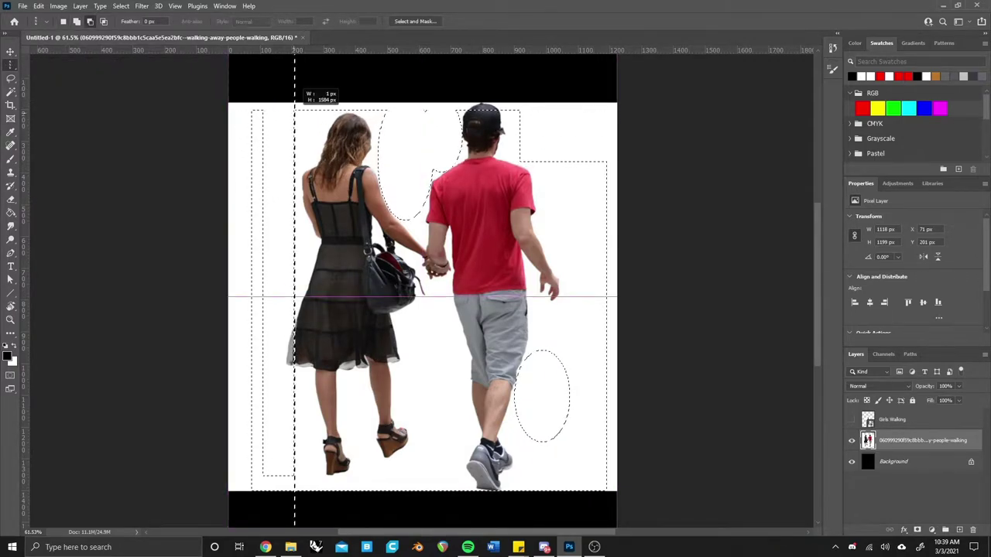
scroll(294, 89, "up", 3)
scroll(294, 89, "down", 5)
scroll(294, 89, "up", 1)
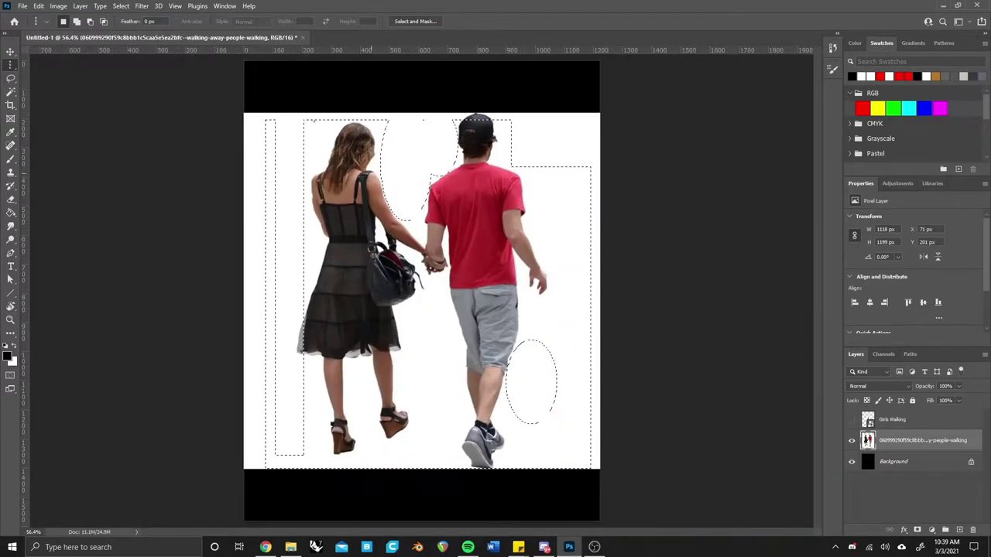
scroll(379, 113, "up", 1)
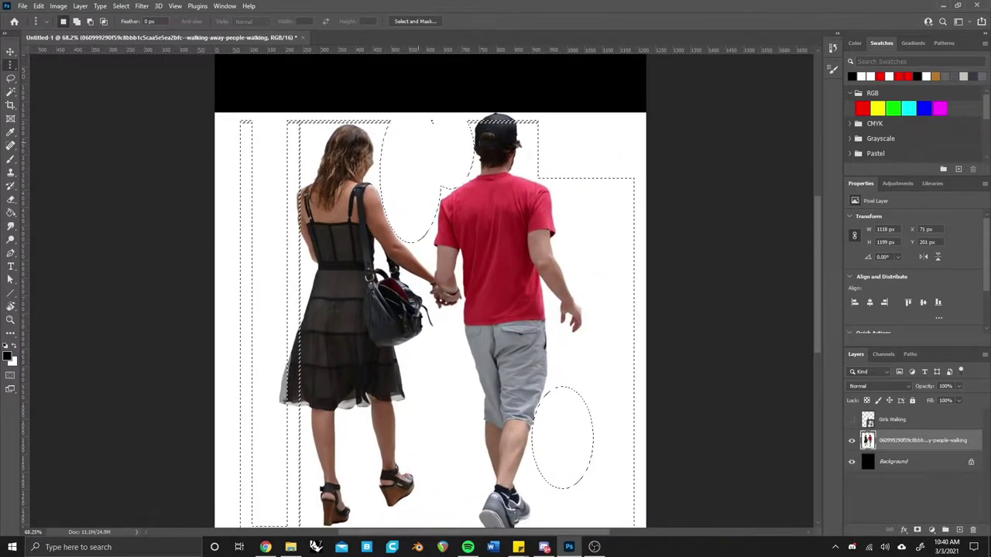
- Deselect and trace a freehand lasso outline around the woman, then clear it
key("ctrl+d")
key("l")
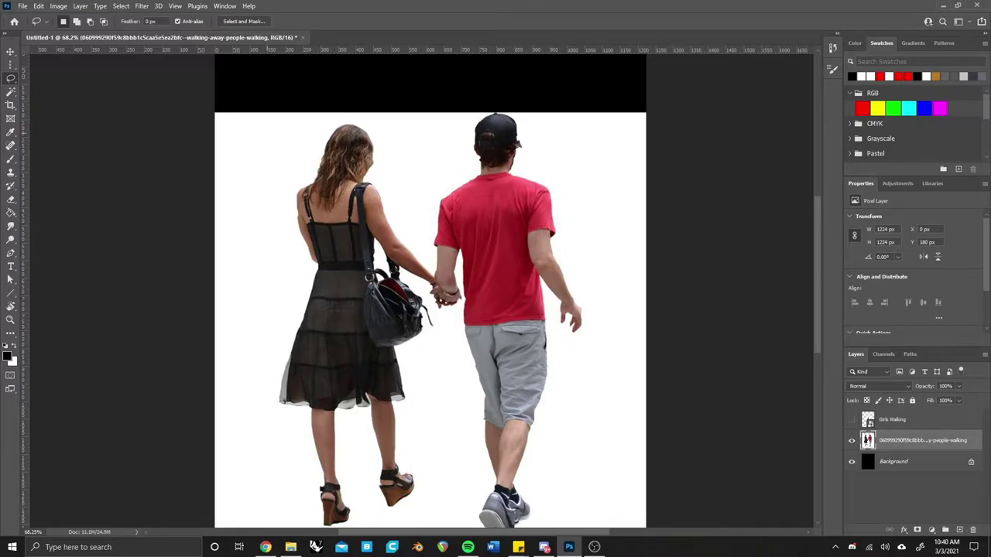
scroll(330, 120, "up", 3)
scroll(330, 119, "up", 4)
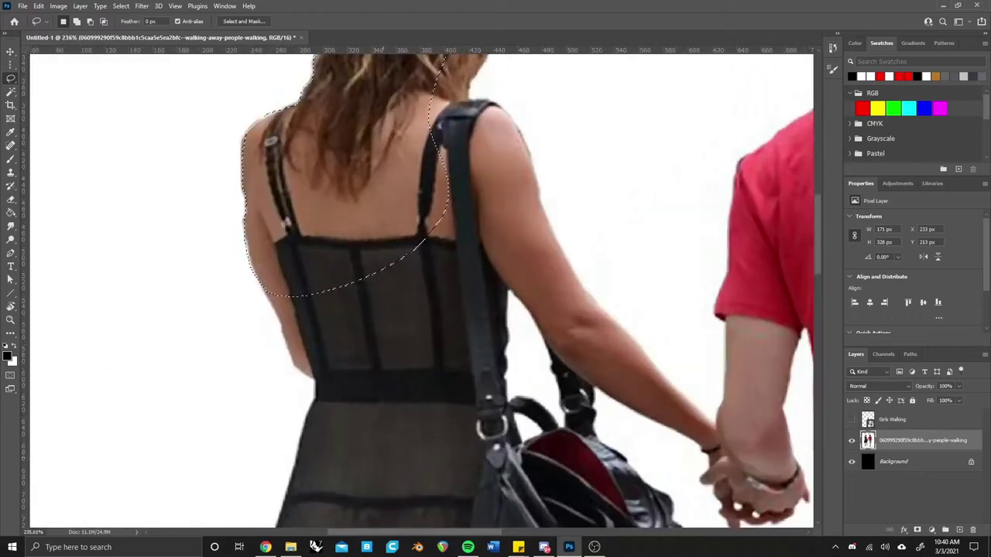
left_click_drag(224, 525, 446, 61)
key("ctrl+1")
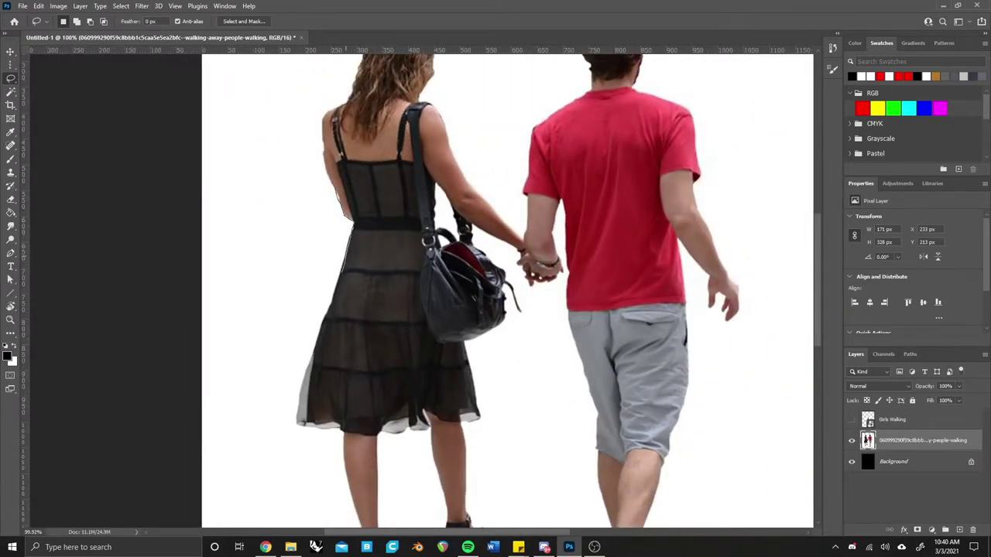
scroll(317, 339, "down", 2)
scroll(318, 338, "up", 1)
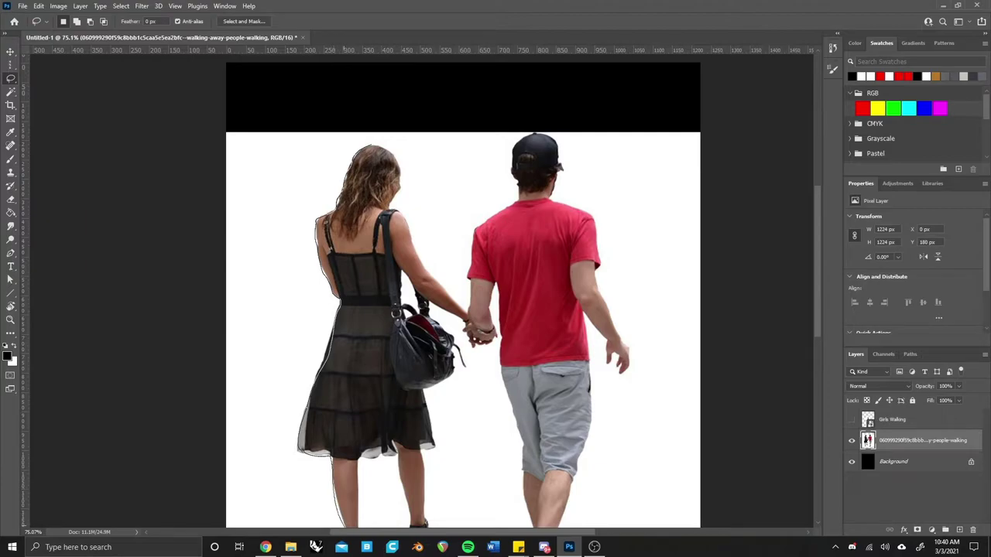
left_click_drag(364, 495, 415, 341)
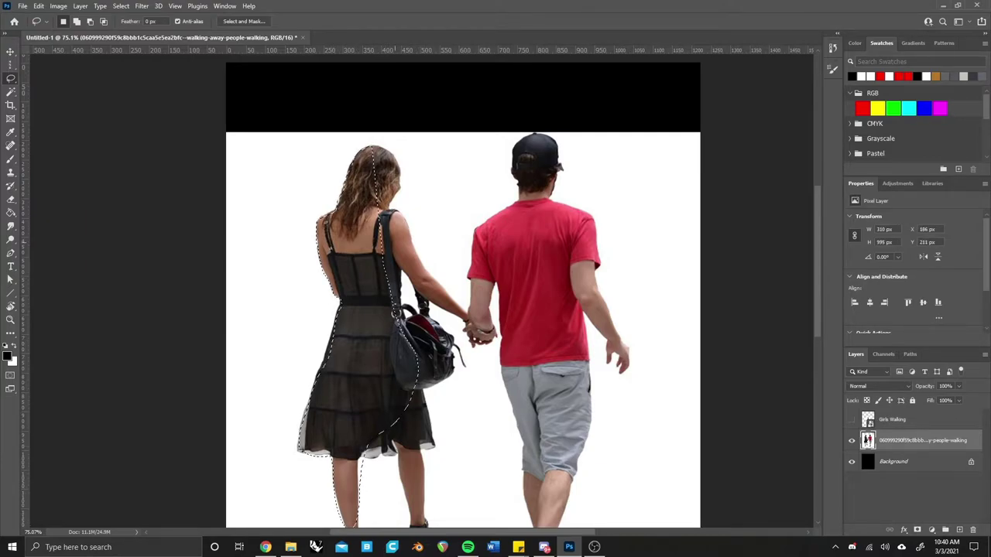
scroll(297, 309, "down", 2)
key("ctrl+d")
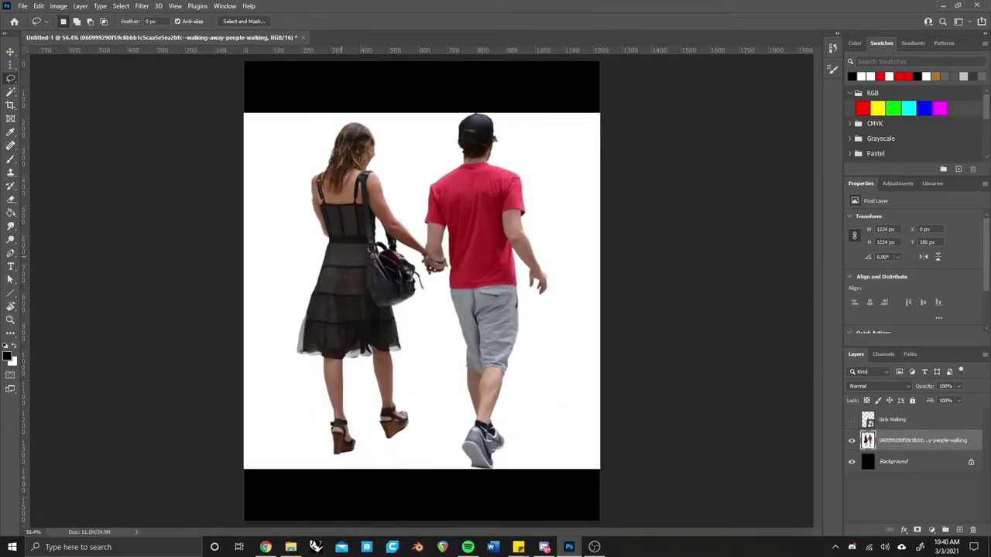
- Start a polygonal lasso outline along the woman's hair and shoulder edge
right_click(11, 78)
left_click(62, 85)
scroll(421, 291, "up", 2)
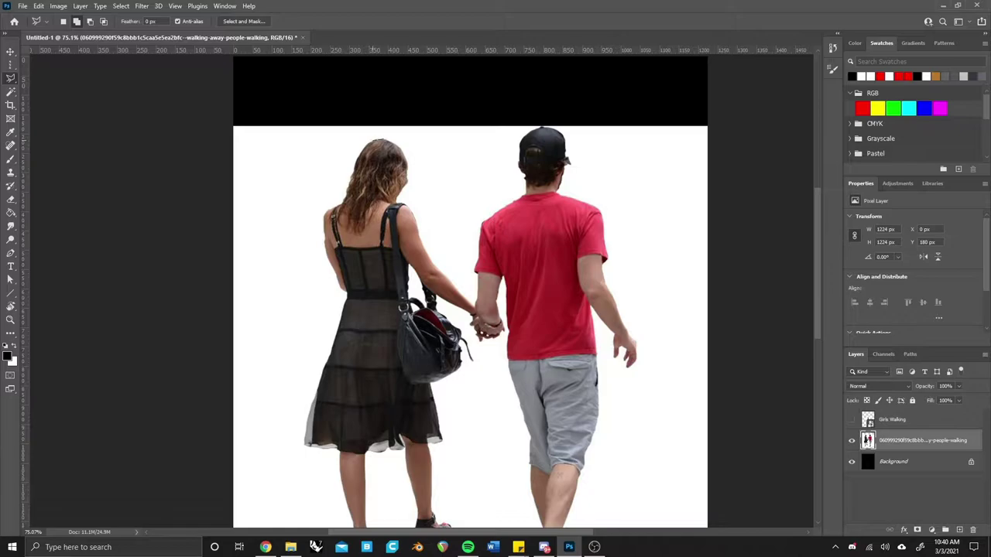
scroll(357, 151, "up", 3)
left_click(336, 60)
left_click(315, 61)
left_click(297, 73)
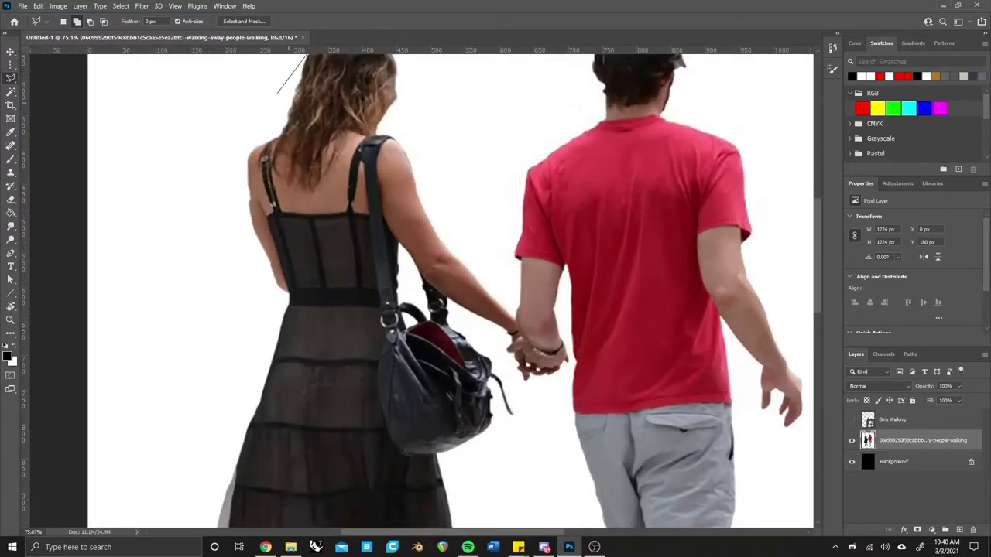
scroll(286, 93, "up", 3)
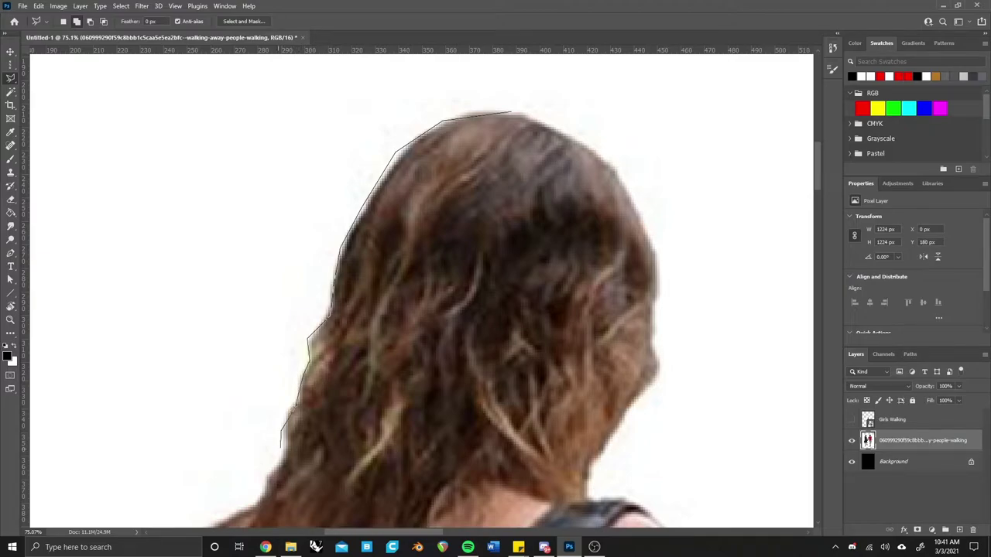
left_click_drag(263, 310, 436, 92)
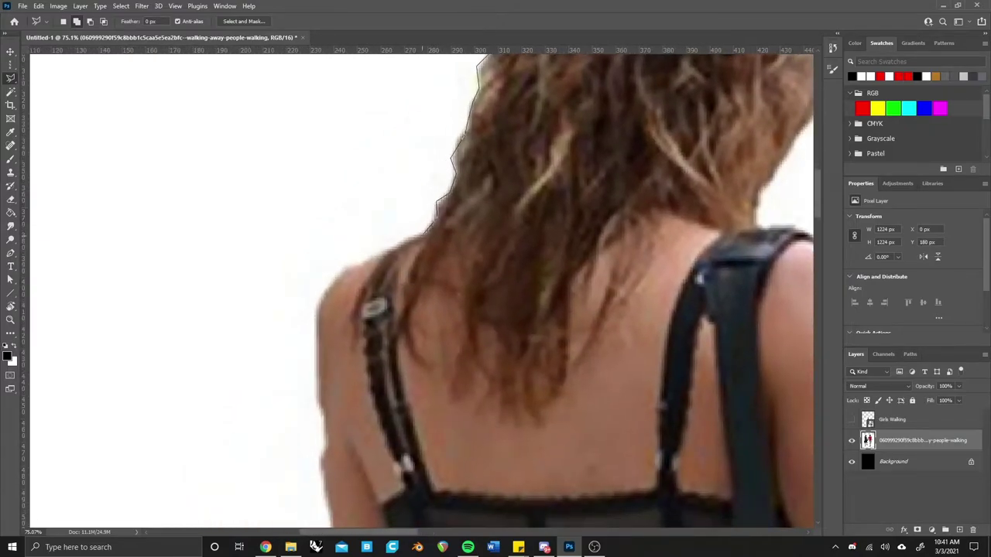
left_click(318, 298)
left_click(317, 413)
- Continue the polygonal outline down her arm and skirt to the hem and close it
left_click_drag(333, 465, 292, 105)
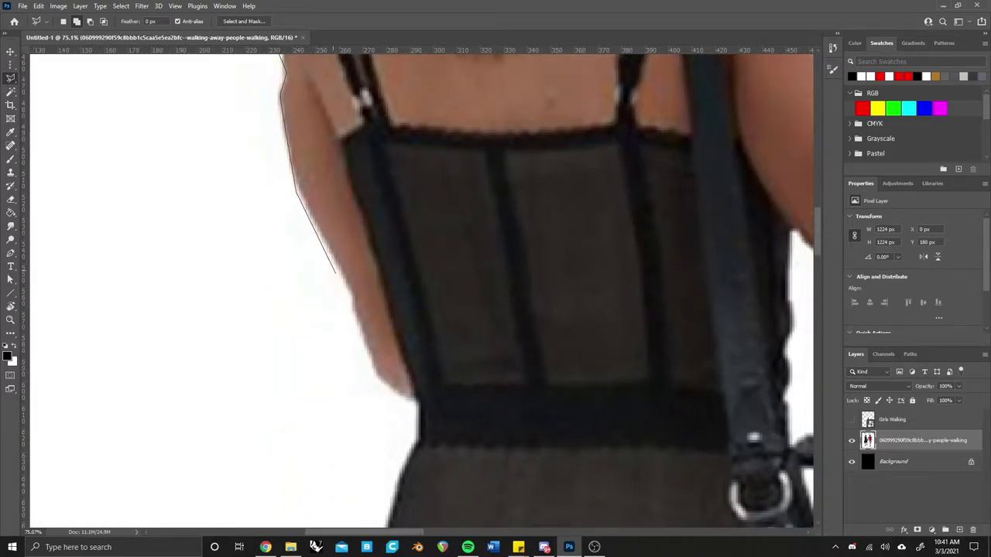
left_click_drag(418, 457, 361, 147)
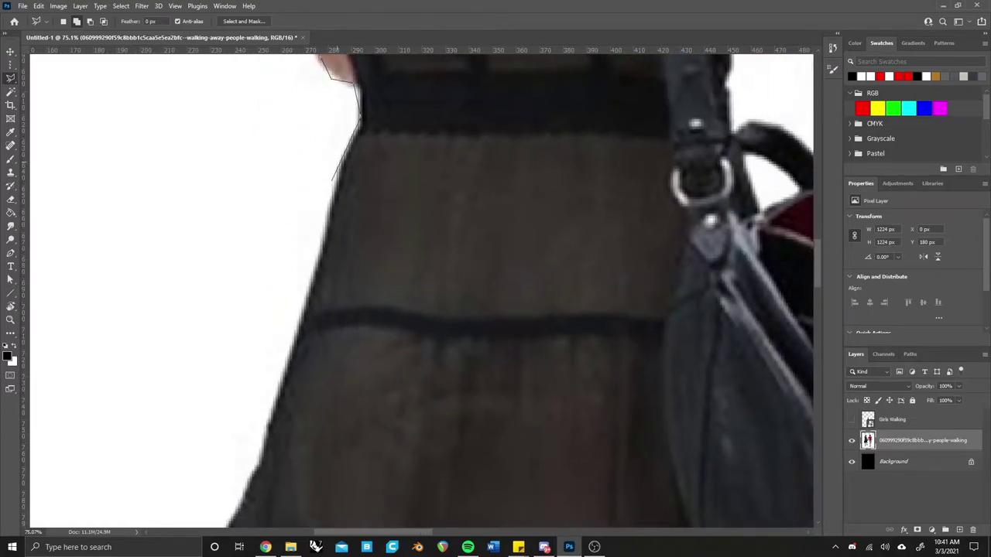
left_click_drag(308, 318, 421, 62)
left_click(373, 208)
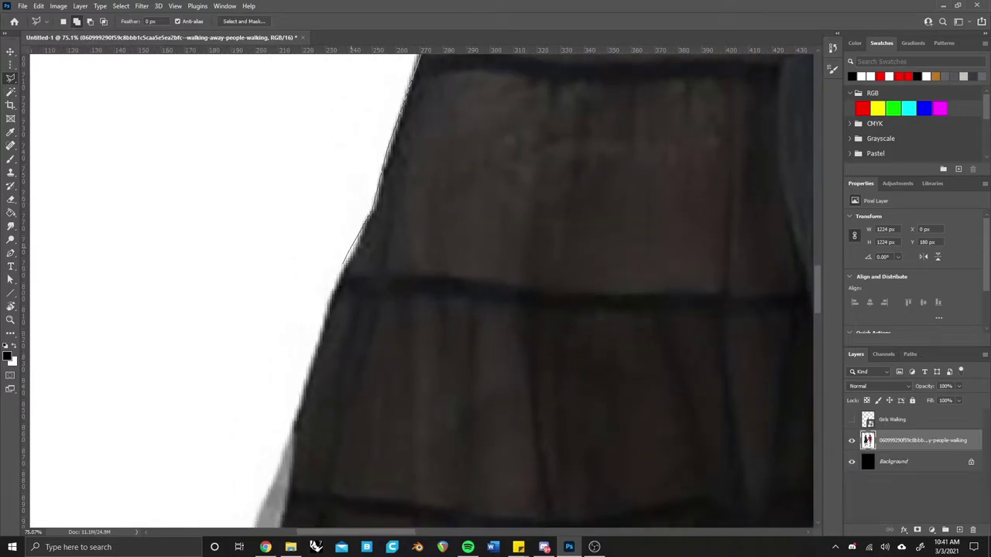
left_click(335, 282)
left_click(302, 384)
left_click_drag(291, 435, 393, 203)
left_click(336, 302)
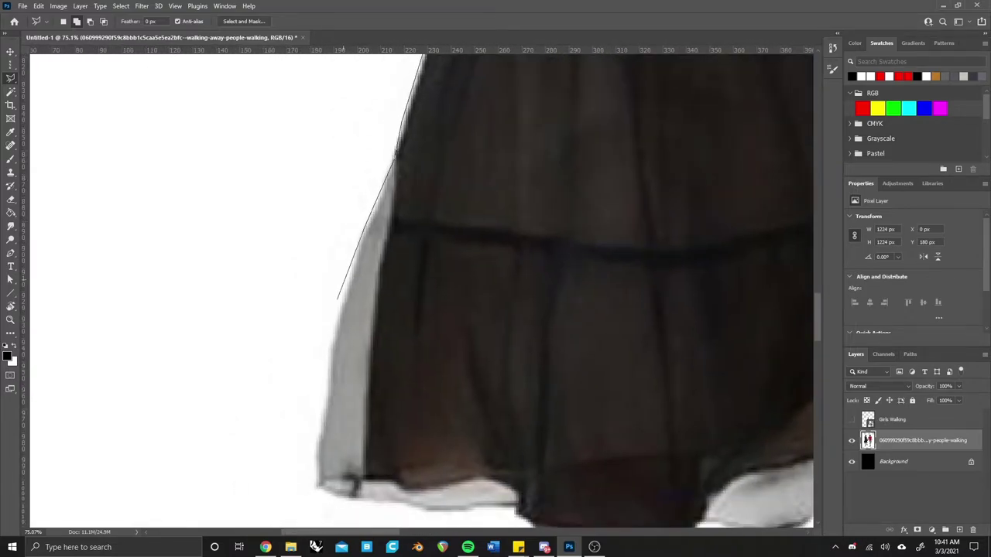
left_click(347, 497)
left_click(534, 507)
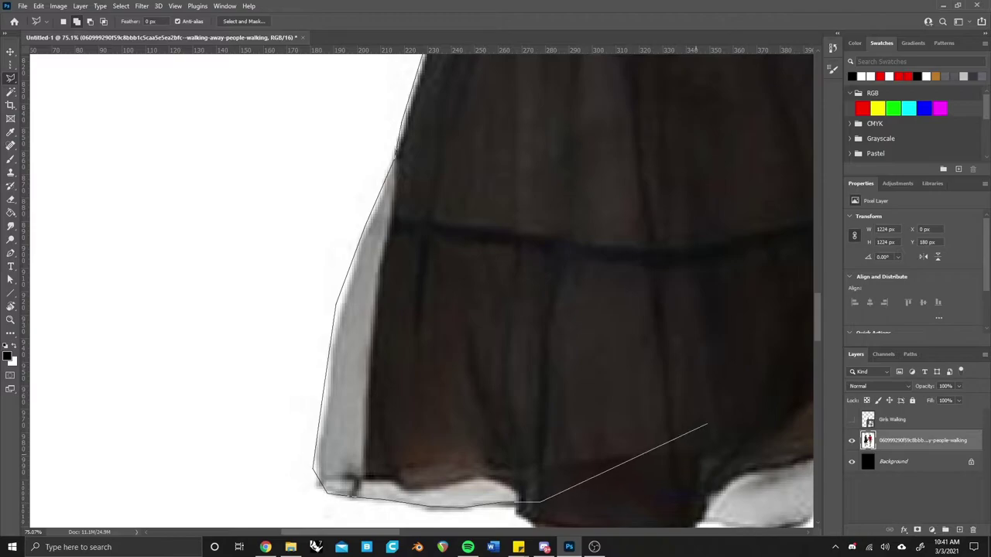
key("ctrl+minus")
key("ctrl+minus")
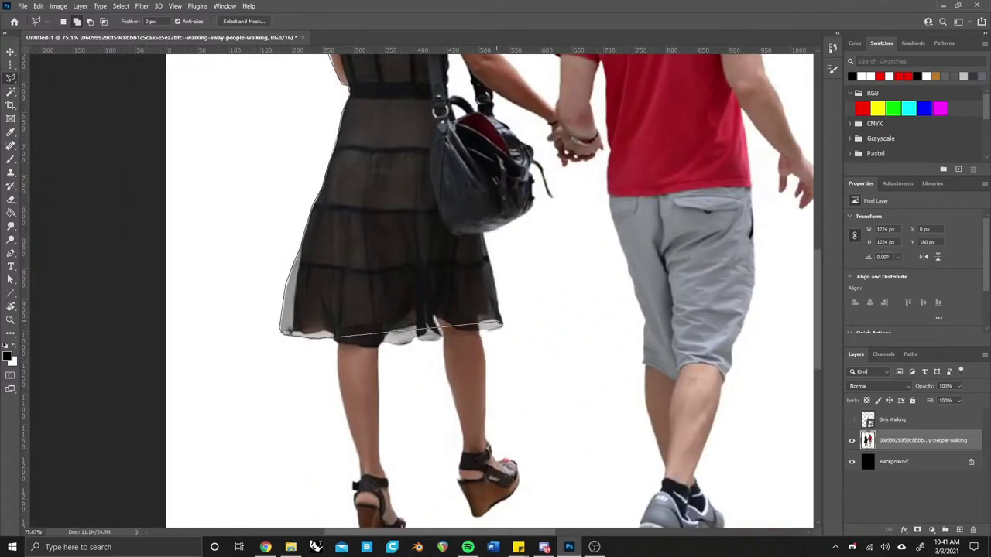
left_click(500, 322)
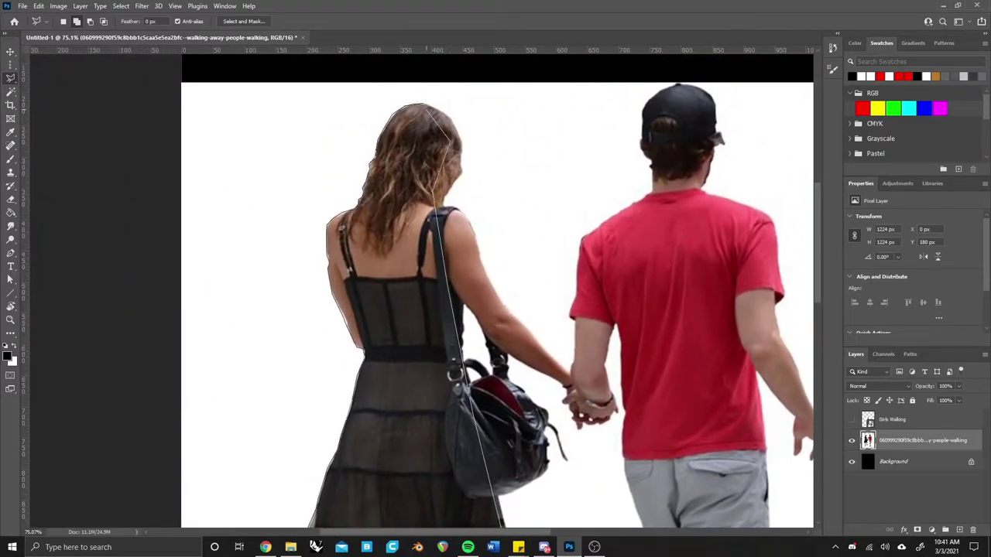
key("Return")
- Invert the selection, delete everything around the woman, then undo the deletion
key("ctrl+0")
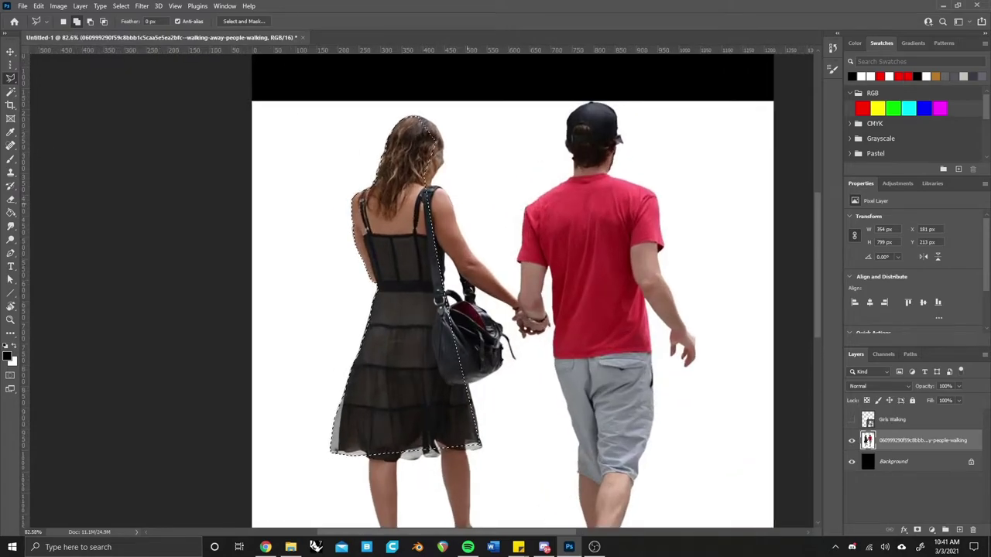
key("ctrl+shift+i")
key("Delete")
key("ctrl+d")
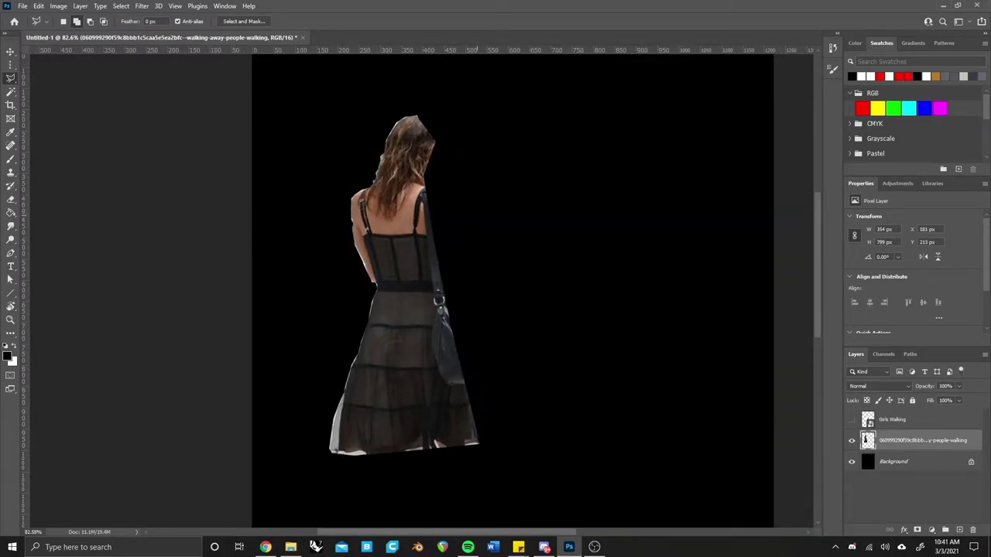
key("ctrl+z")
key("ctrl+z")
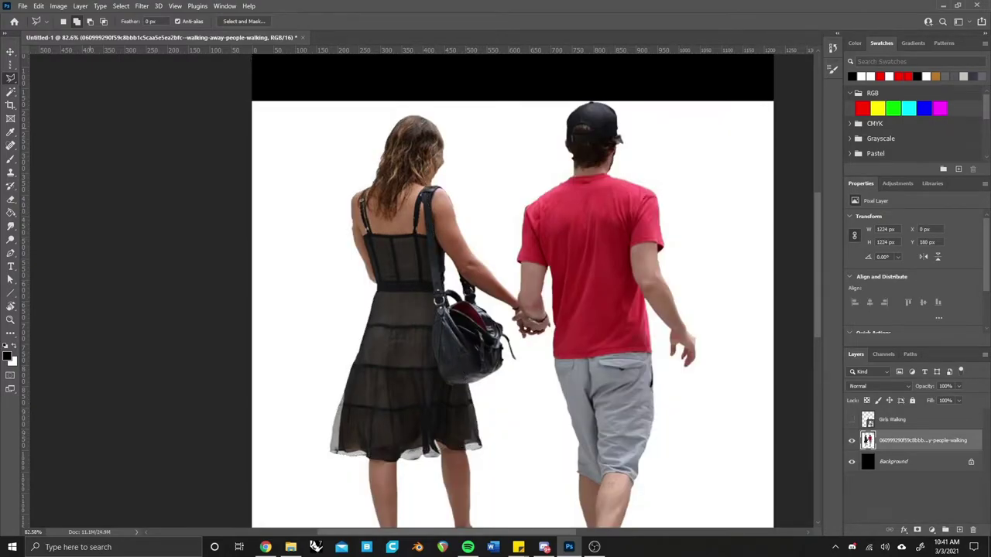
- Trace the woman's outline with the Magnetic Lasso, then drop it
right_click(11, 77)
left_click(47, 98)
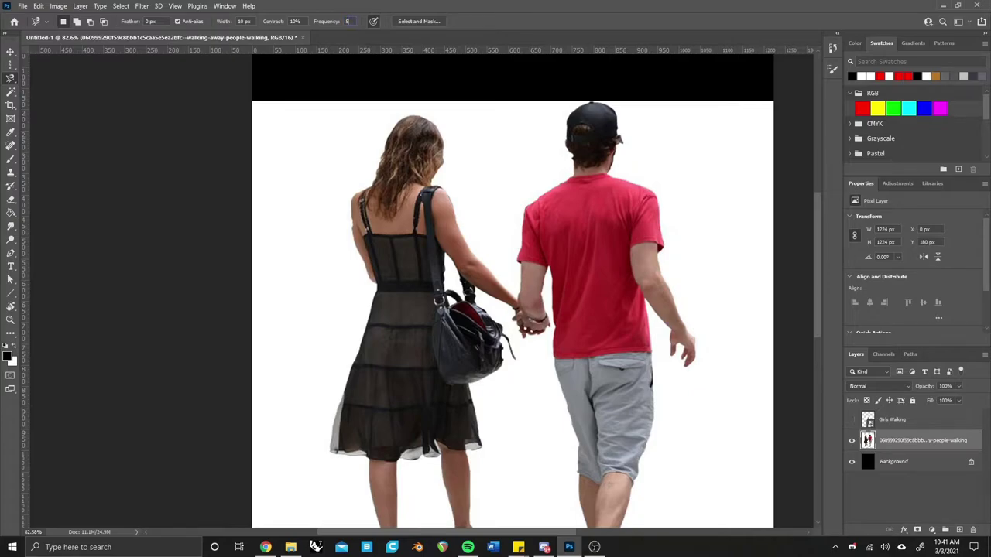
scroll(496, 294, "down", 2)
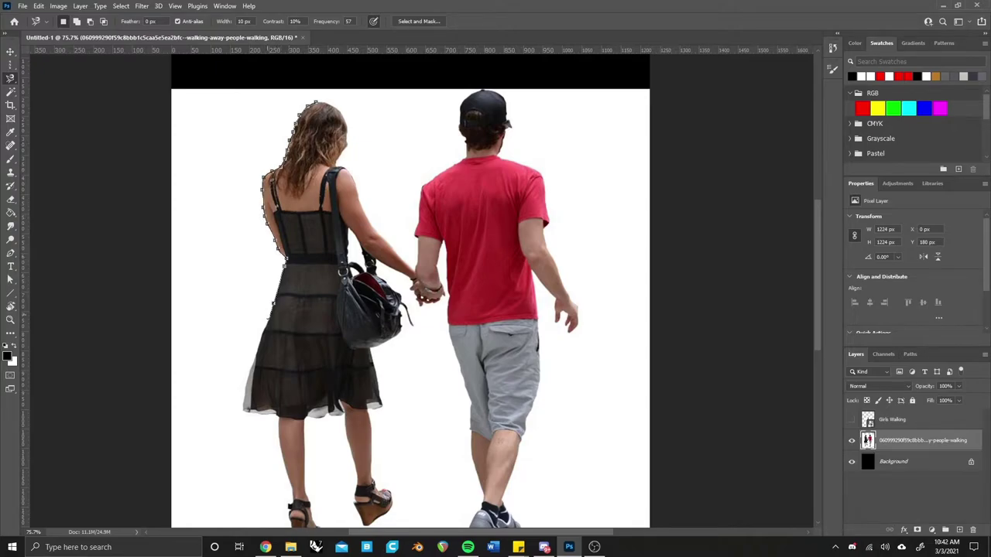
mouse_move(281, 254)
left_mouse_down()
mouse_move(240, 412)
mouse_move(293, 511)
left_mouse_up()
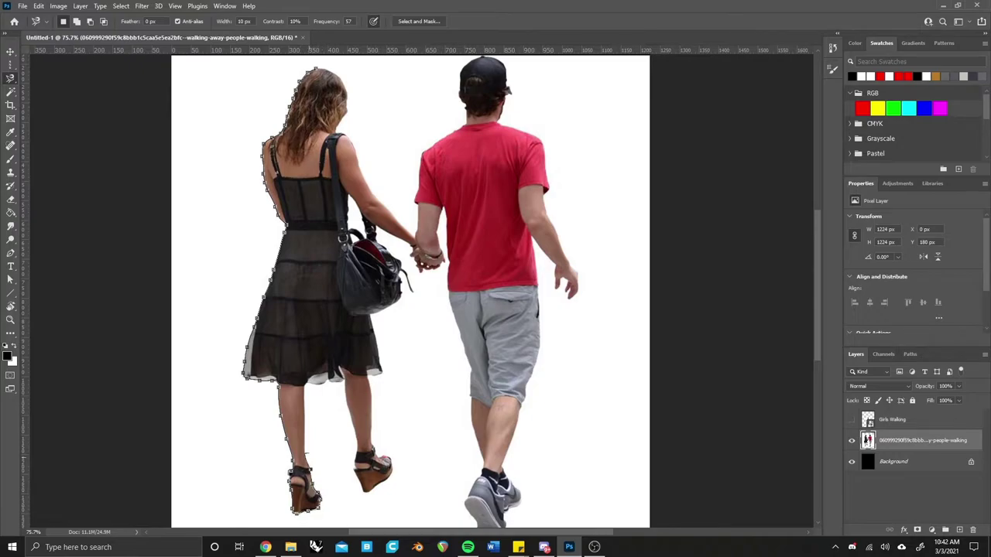
mouse_move(307, 455)
left_mouse_down()
mouse_move(310, 384)
mouse_move(366, 490)
mouse_move(380, 306)
mouse_move(404, 264)
left_mouse_up()
mouse_move(377, 234)
left_mouse_down()
mouse_move(353, 138)
mouse_move(315, 68)
left_mouse_up()
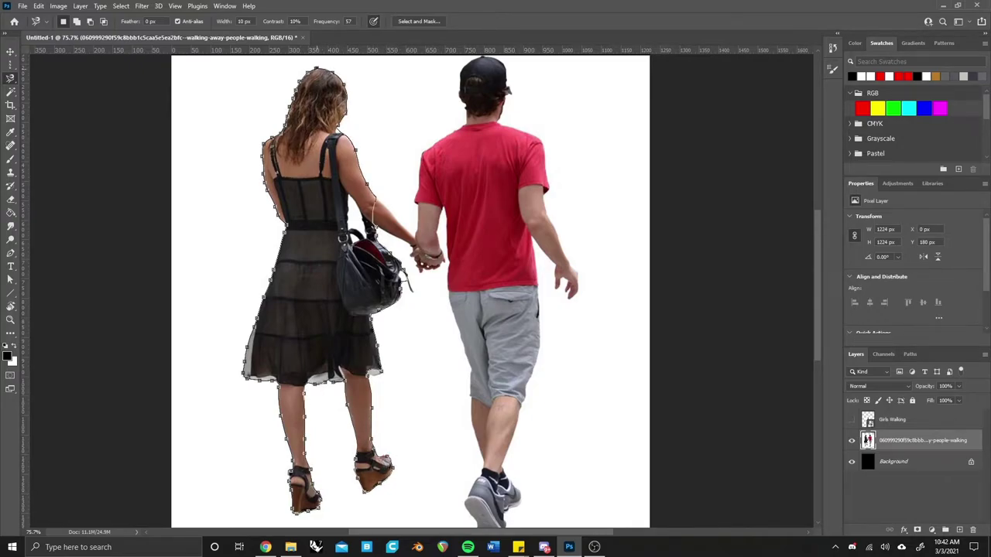
left_click(314, 68)
scroll(372, 472, "up", 5)
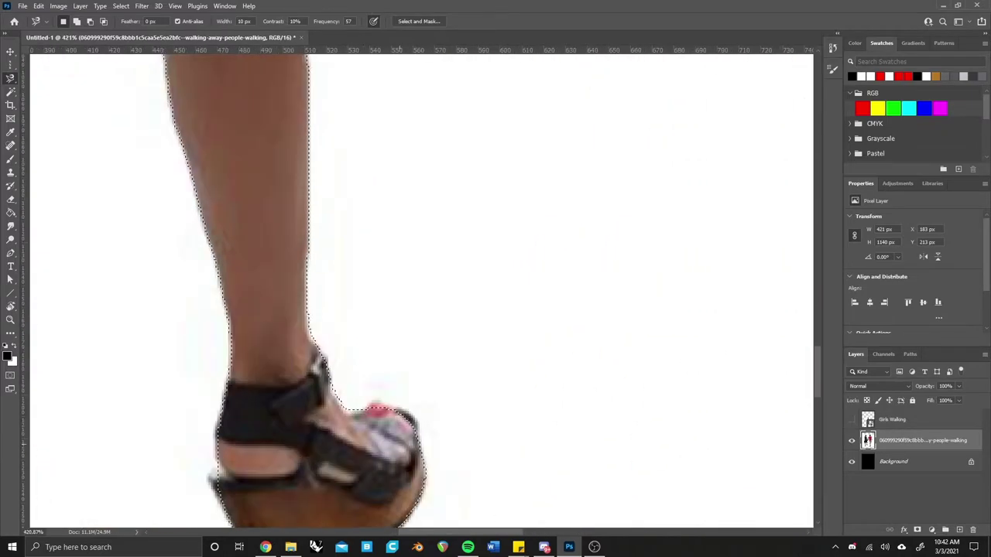
key("ctrl+0")
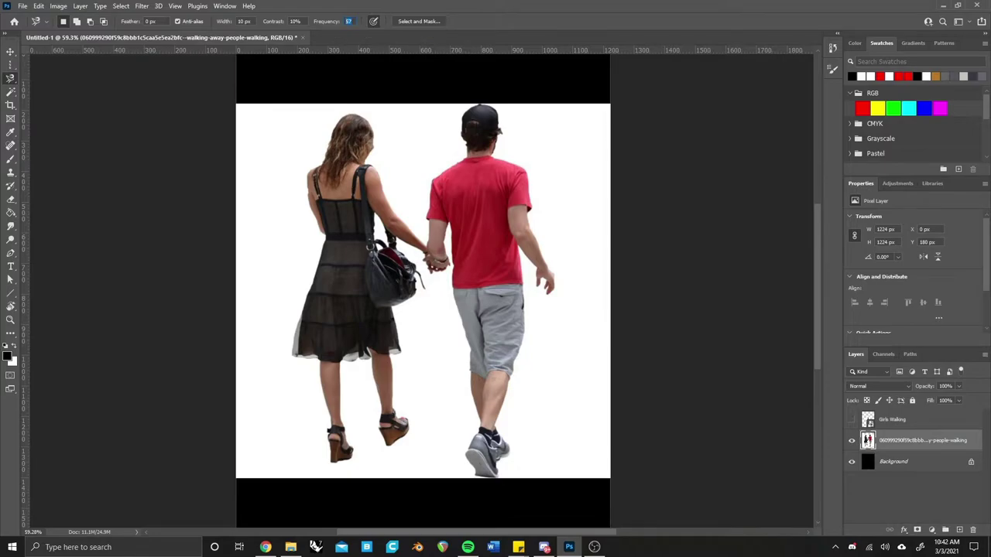
- Outline both people, invert the selection, and delete the white background around them
left_click(350, 113)
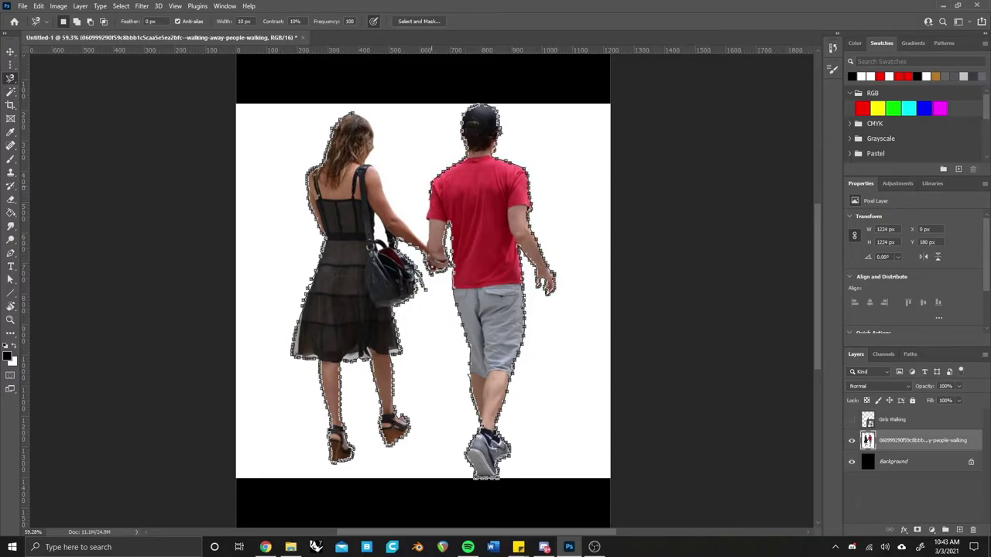
left_click(354, 114)
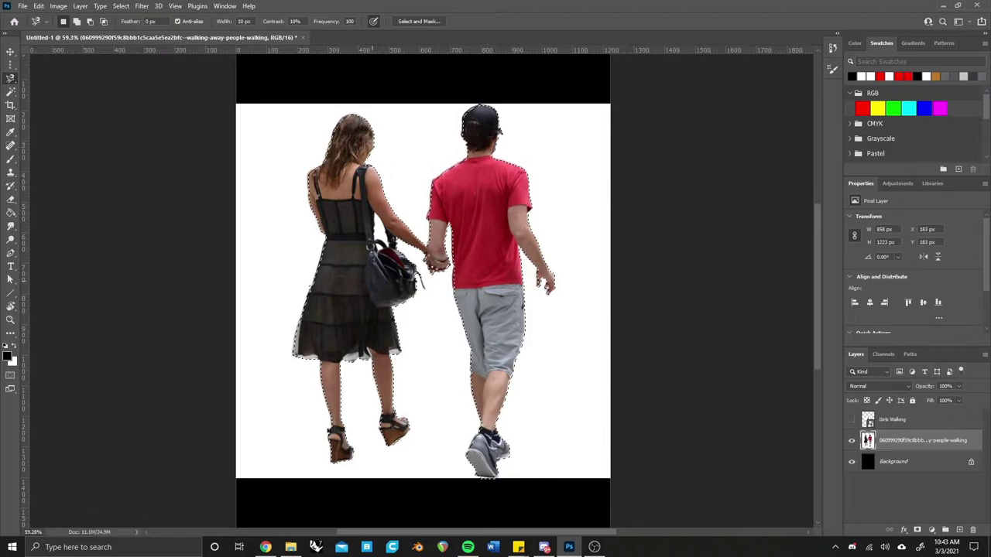
key("ctrl+shift+i")
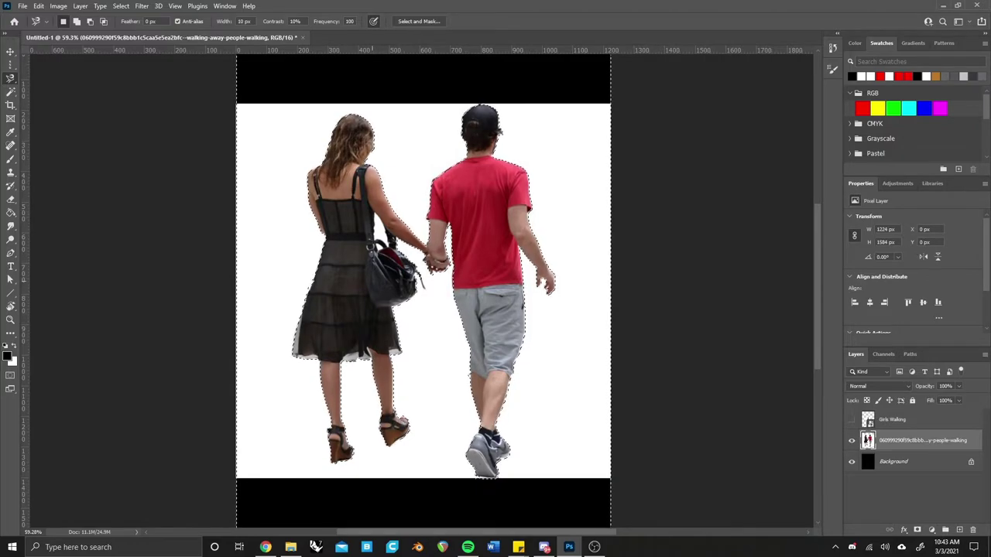
key("Delete")
key("ctrl+d")
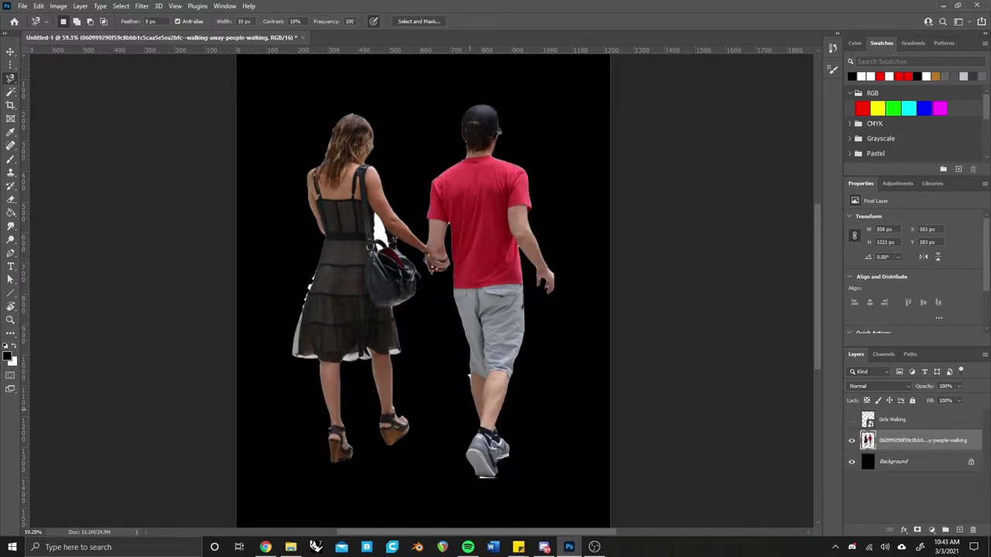
scroll(468, 377, "up", 5)
- Add polygonal lasso segments along the man's leg and the woman's ankle and sandal
right_click(11, 77)
left_click(47, 88)
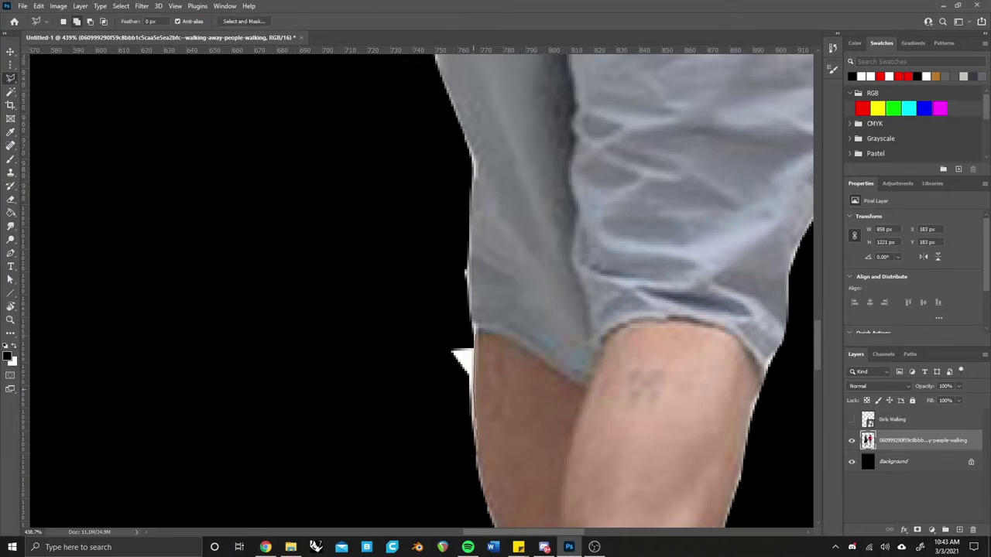
left_click(394, 405)
left_click(470, 153)
scroll(467, 457, "down", 5)
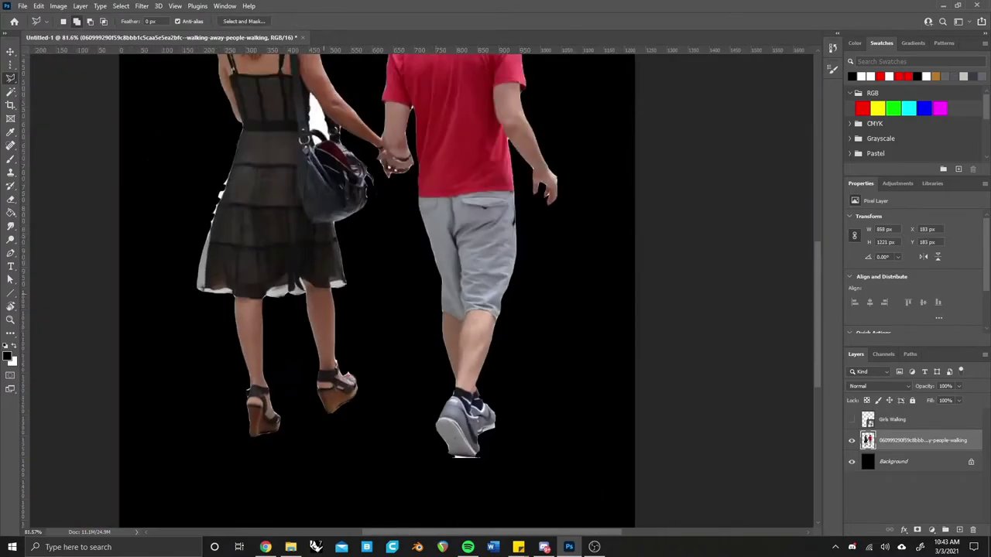
scroll(345, 383, "up", 5)
left_click_drag(250, 208, 376, 401)
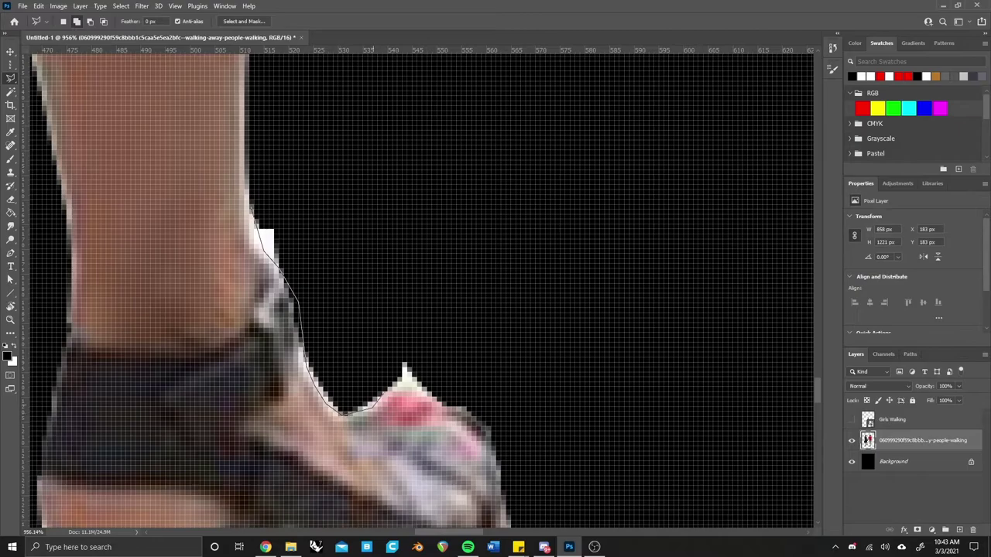
scroll(375, 401, "down", 1)
scroll(375, 401, "down", 3)
scroll(375, 401, "down", 2)
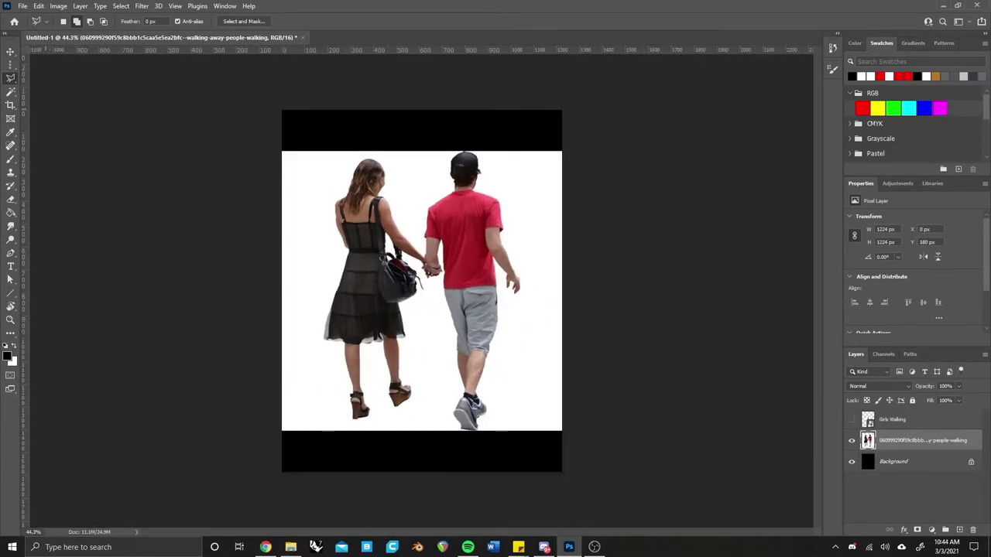
- Brush a Quick Selection over the woman and the man's shirt, shorts, legs, cap and arm
key("w")
right_click(11, 91)
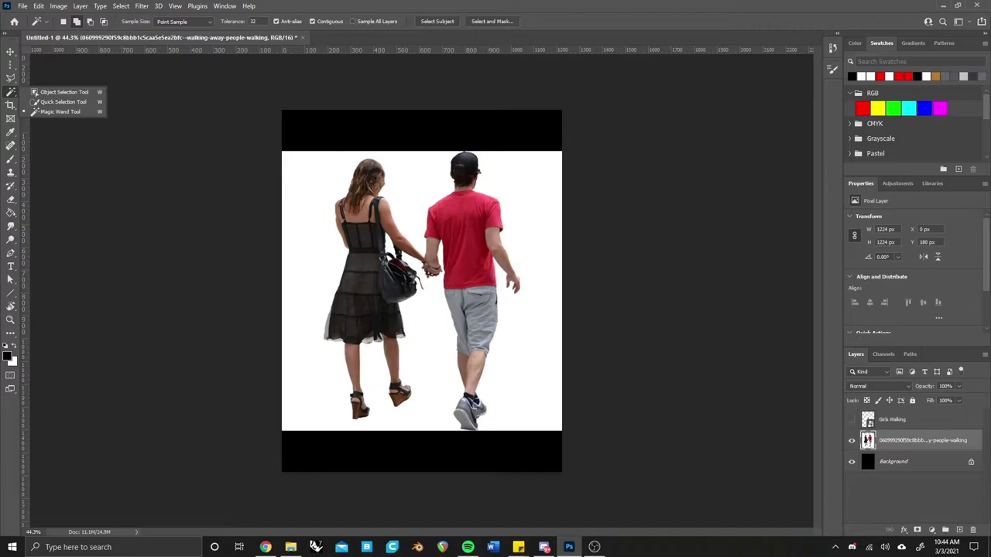
left_click(61, 102)
scroll(401, 347, "up", 2)
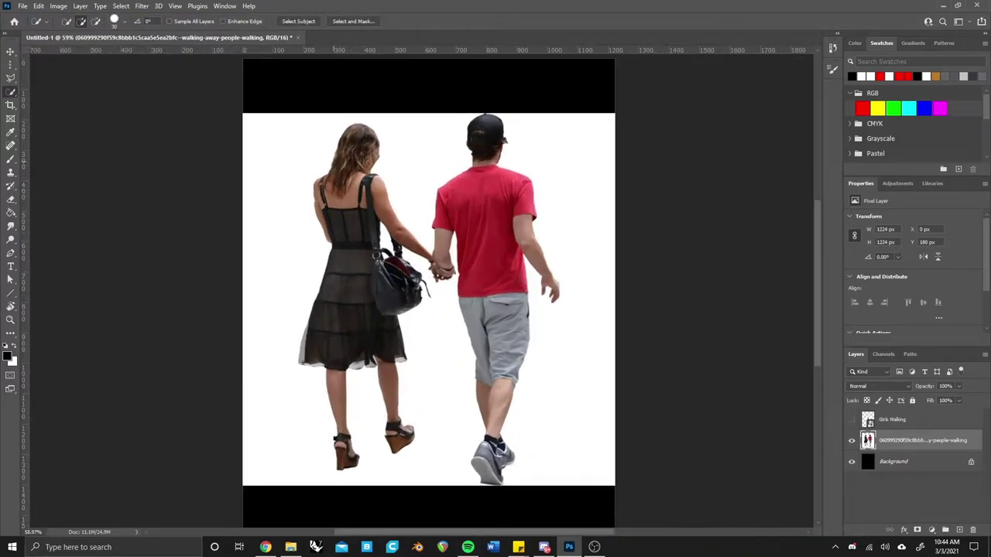
left_click_drag(357, 132, 337, 259)
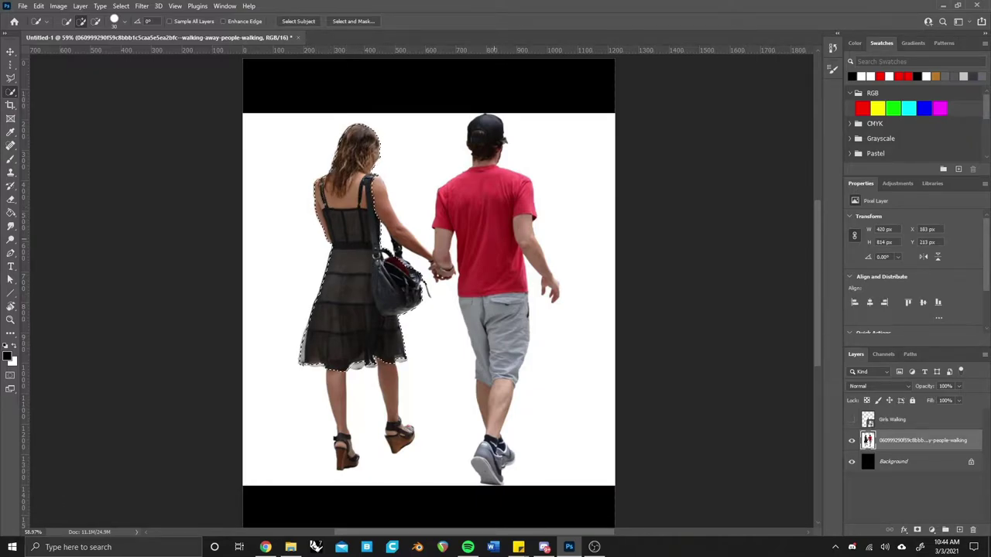
left_click_drag(484, 194, 488, 263)
left_click_drag(488, 302, 495, 434)
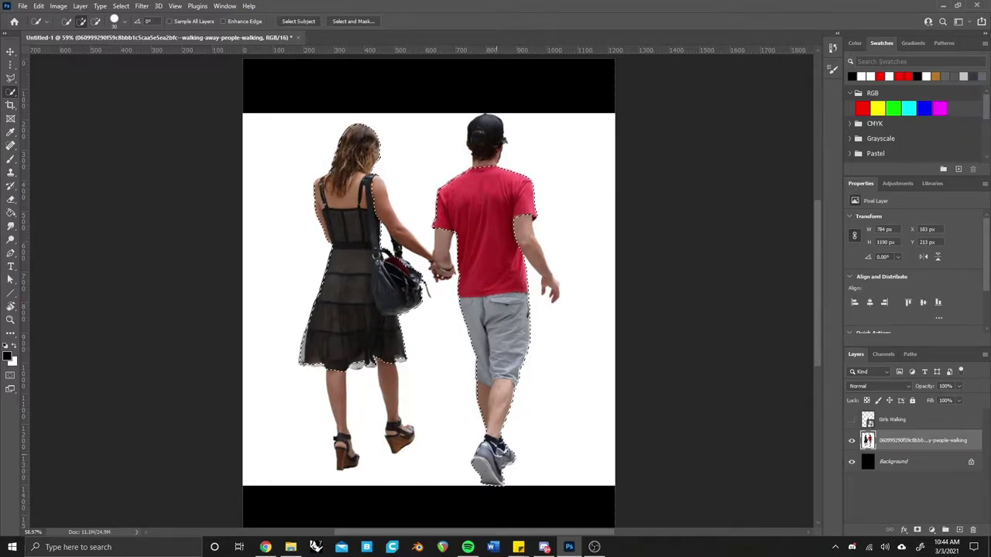
left_click_drag(486, 128, 548, 288)
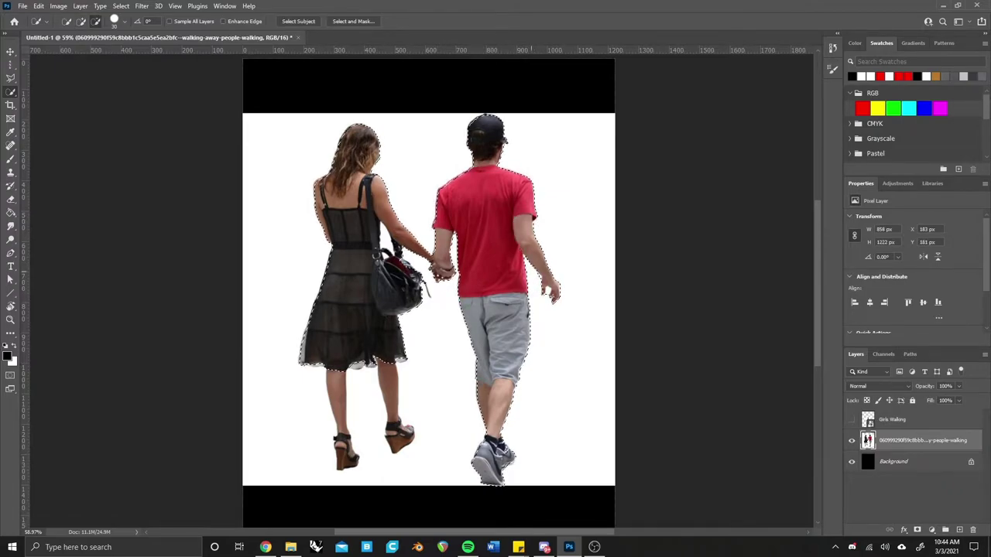
- Subtract areas from the quick selection with Alt, then clear the selection
key("alt")
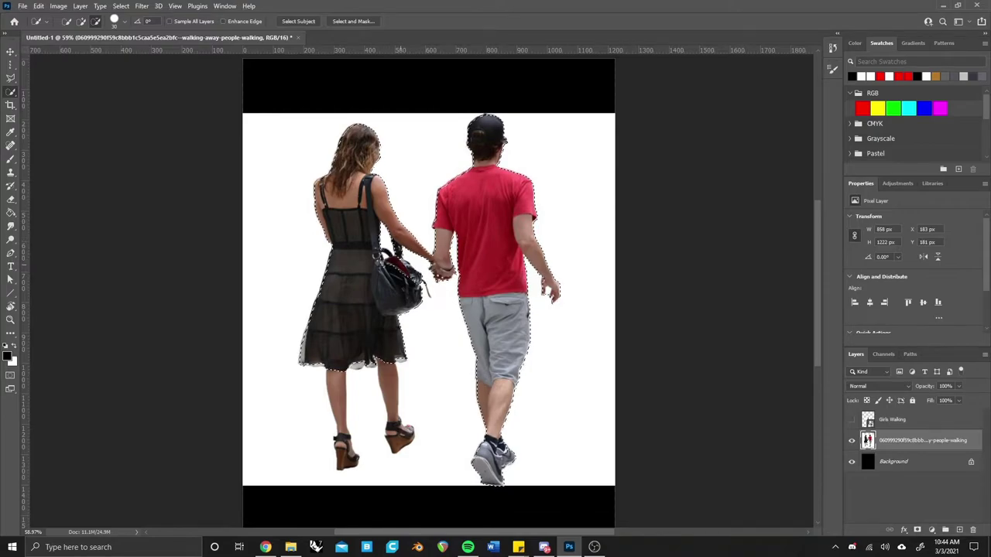
scroll(392, 261, "up", 3)
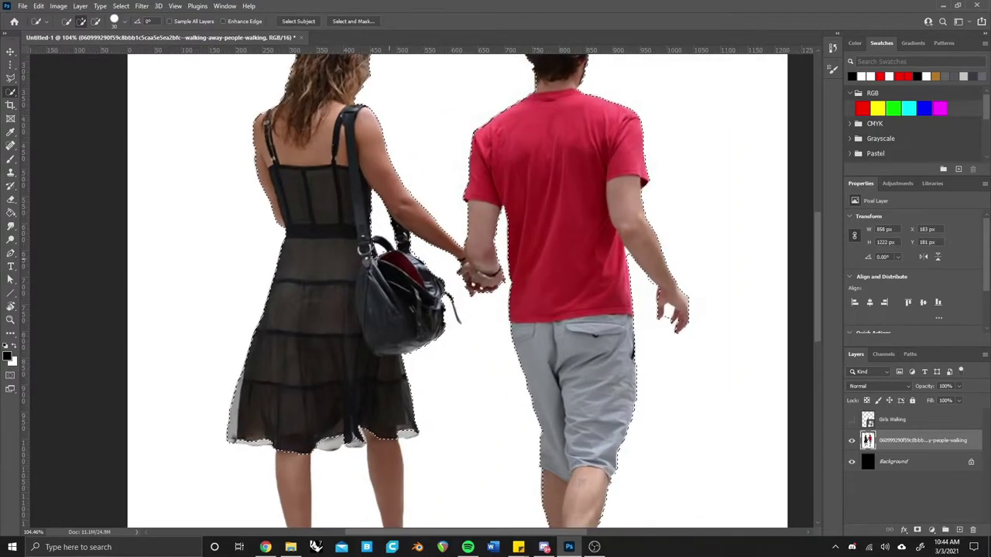
scroll(383, 255, "up", 3)
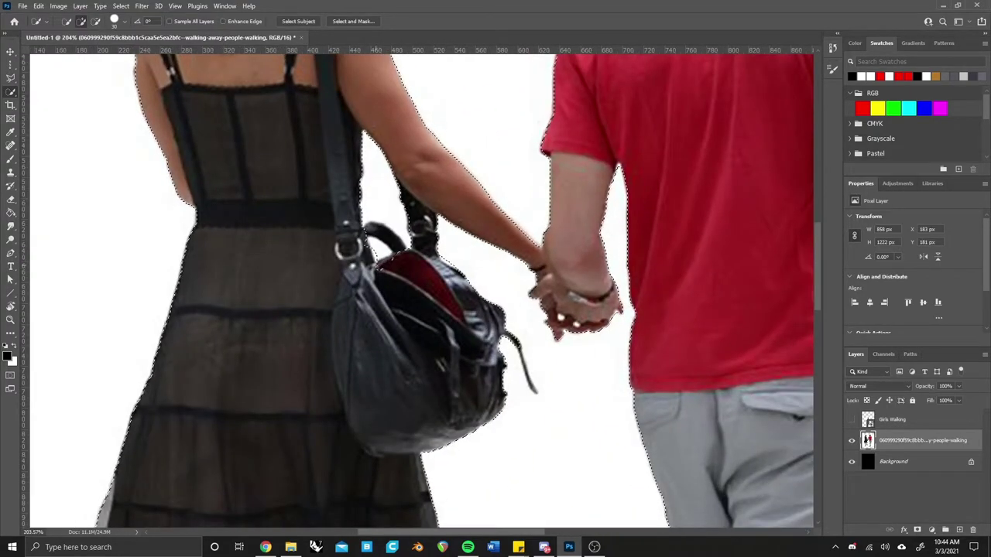
key("alt")
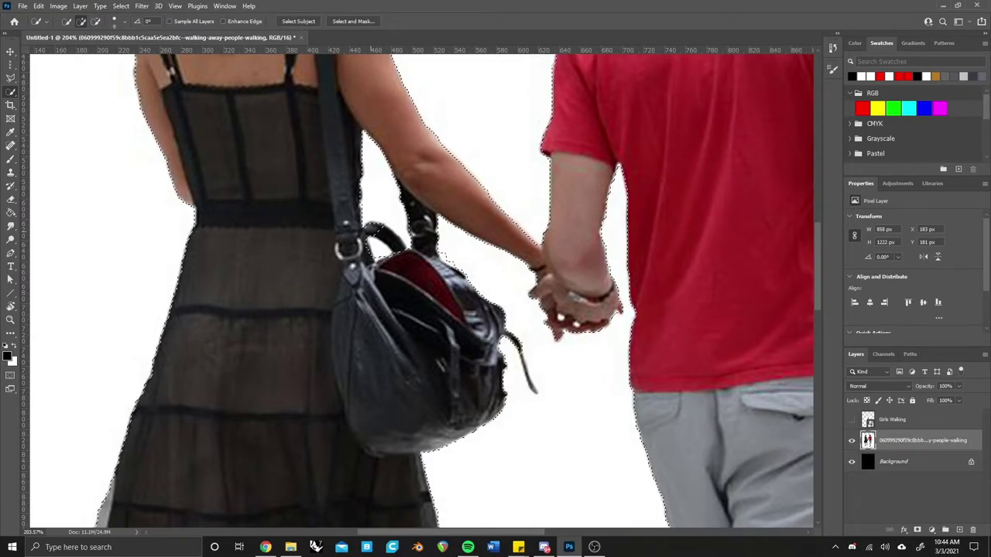
scroll(442, 264, "up", 1)
scroll(442, 263, "up", 3)
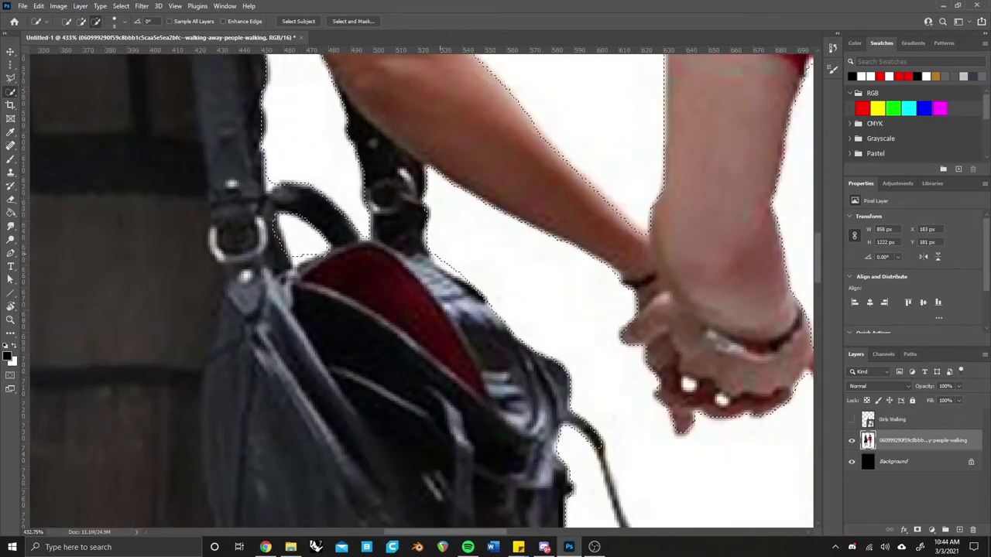
scroll(441, 263, "down", 4)
scroll(441, 264, "down", 4)
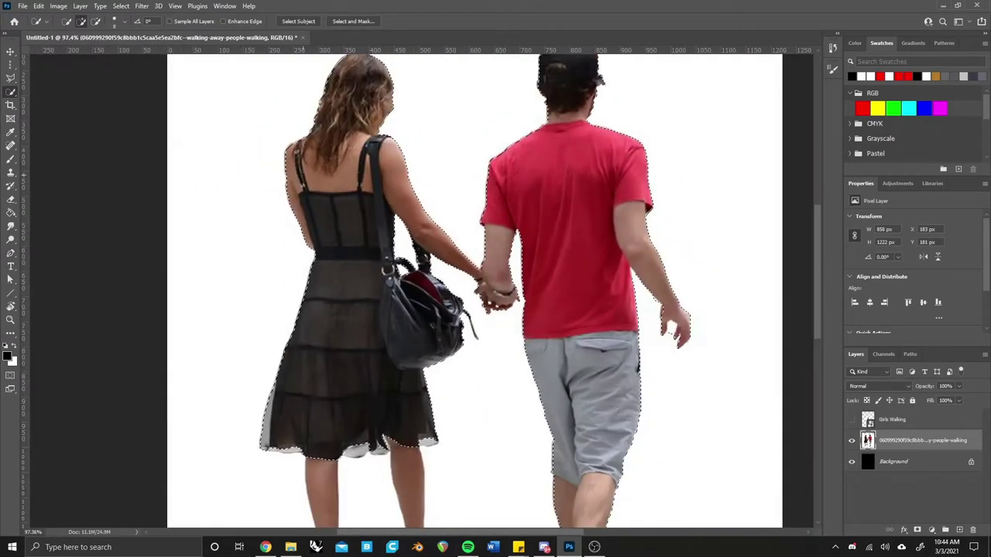
scroll(442, 264, "down", 4)
scroll(441, 263, "up", 2)
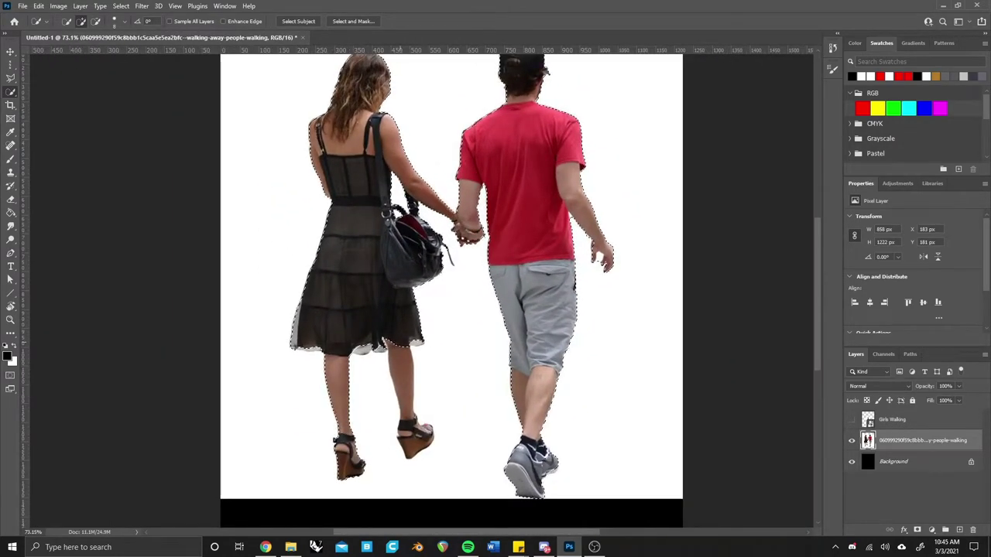
scroll(441, 271, "down", 3)
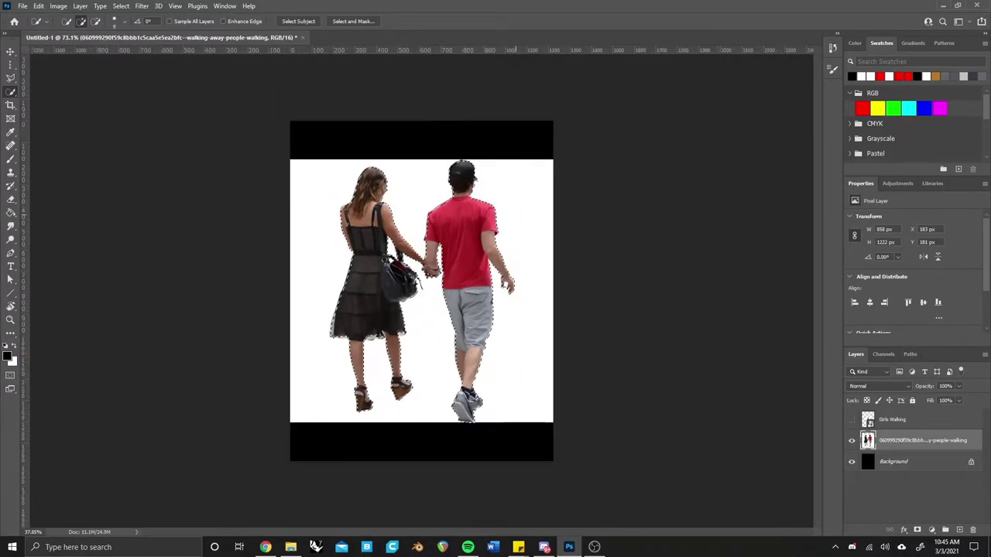
scroll(441, 271, "up", 2)
key("ctrl+d")
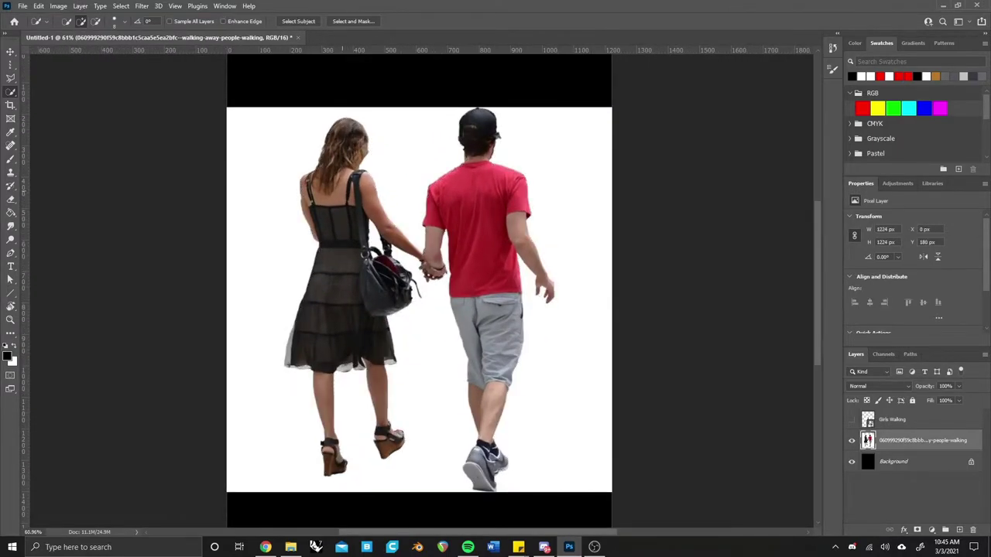
- Box the couple with the Object Selection Tool to auto-detect them
right_click(11, 92)
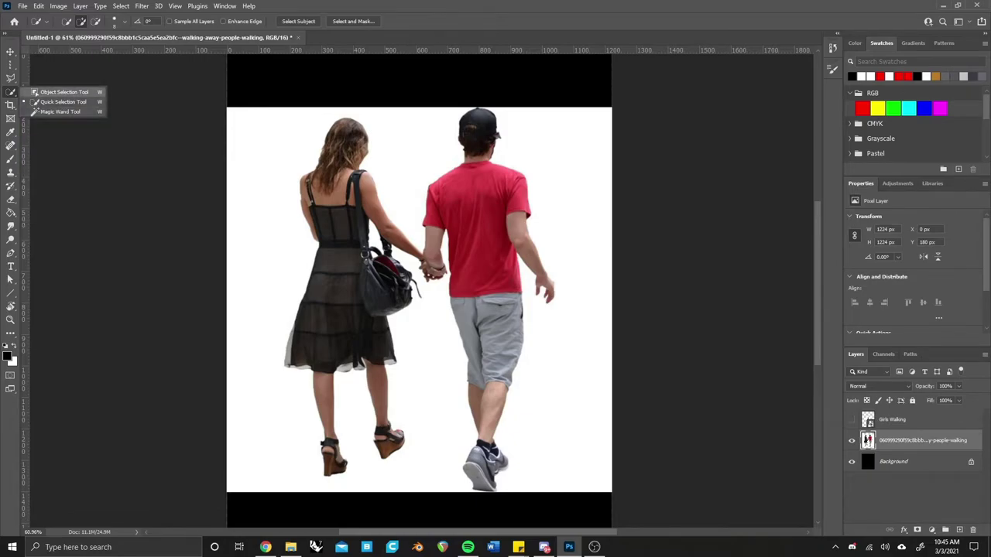
left_click(62, 92)
scroll(447, 206, "down", 1)
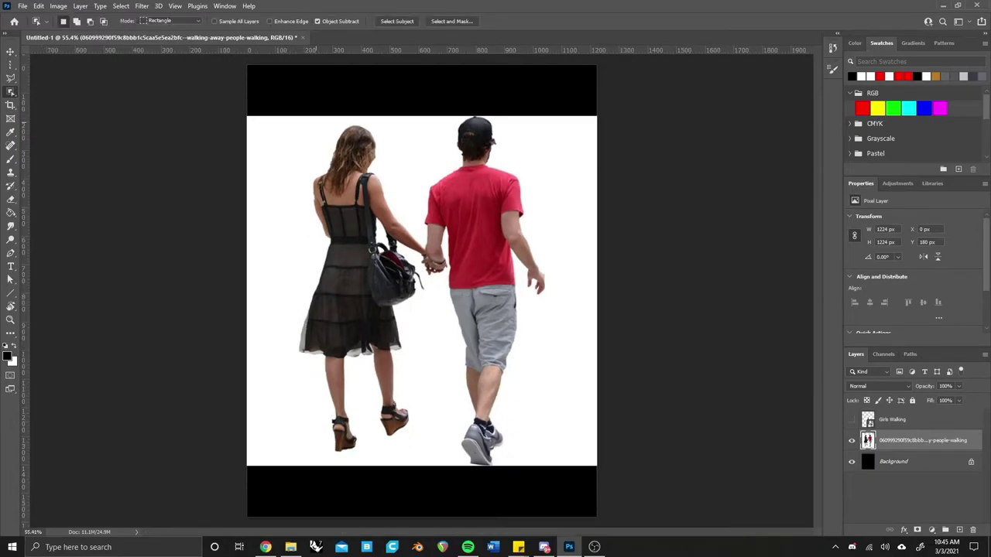
mouse_move(310, 113)
left_mouse_down()
mouse_move(532, 465)
mouse_move(548, 464)
left_mouse_up()
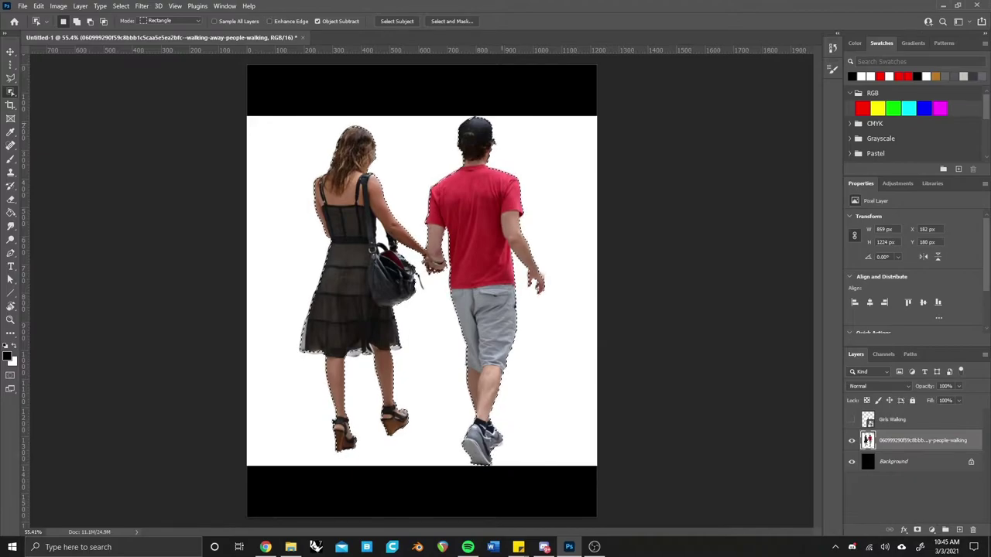
- Add a lasso outline around the man's hand and inspect the selection edges
key("l")
scroll(539, 282, "up", 1)
scroll(539, 282, "up", 3)
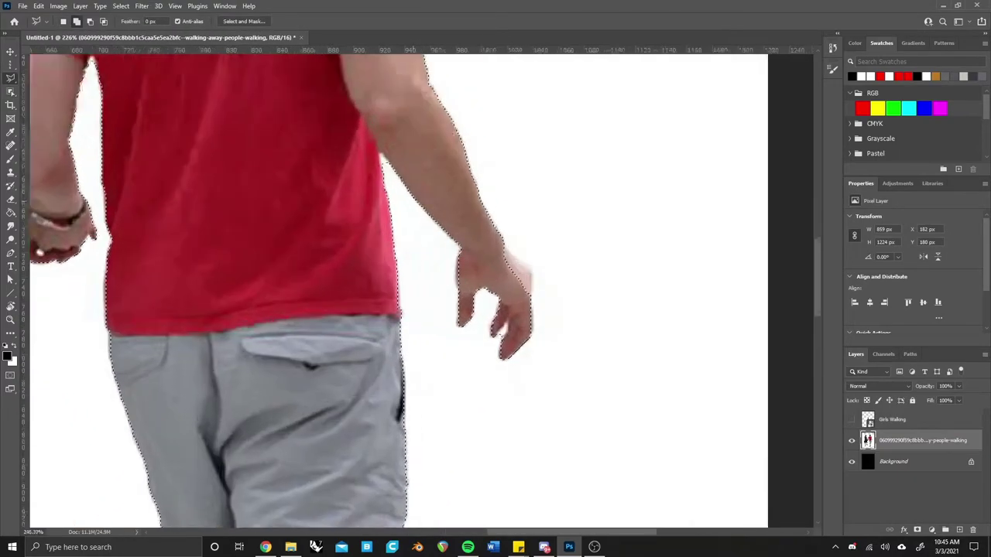
scroll(539, 282, "up", 2)
left_click(480, 215)
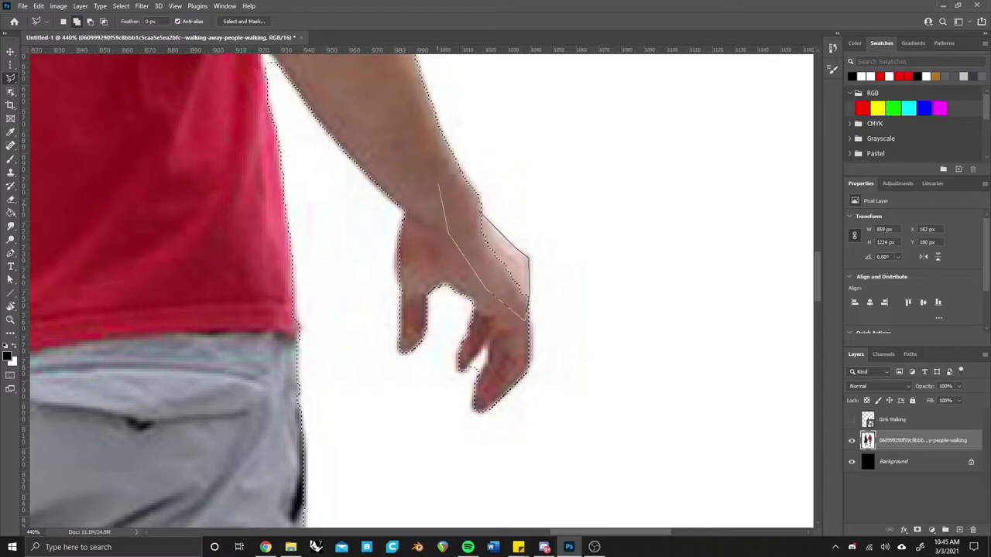
left_click(527, 313)
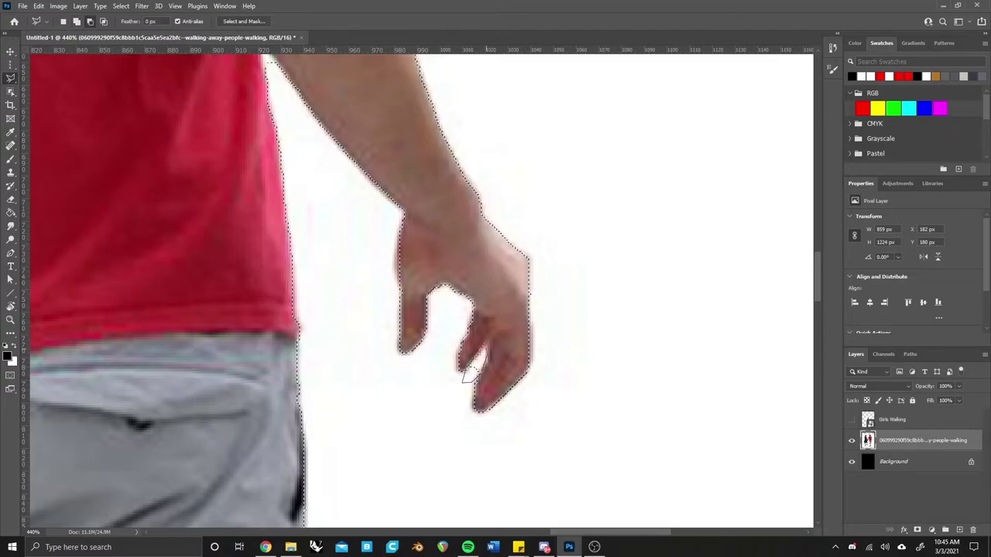
scroll(463, 375, "down", 5)
scroll(463, 375, "down", 2)
scroll(193, 267, "up", 2)
scroll(194, 267, "down", 1)
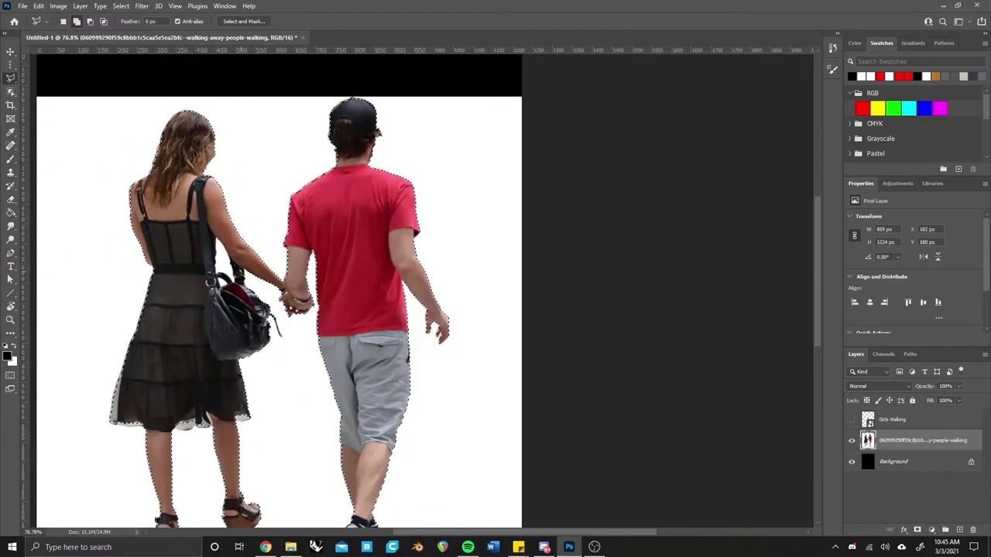
scroll(143, 434, "down", 1)
scroll(143, 434, "up", 2)
scroll(143, 434, "up", 3)
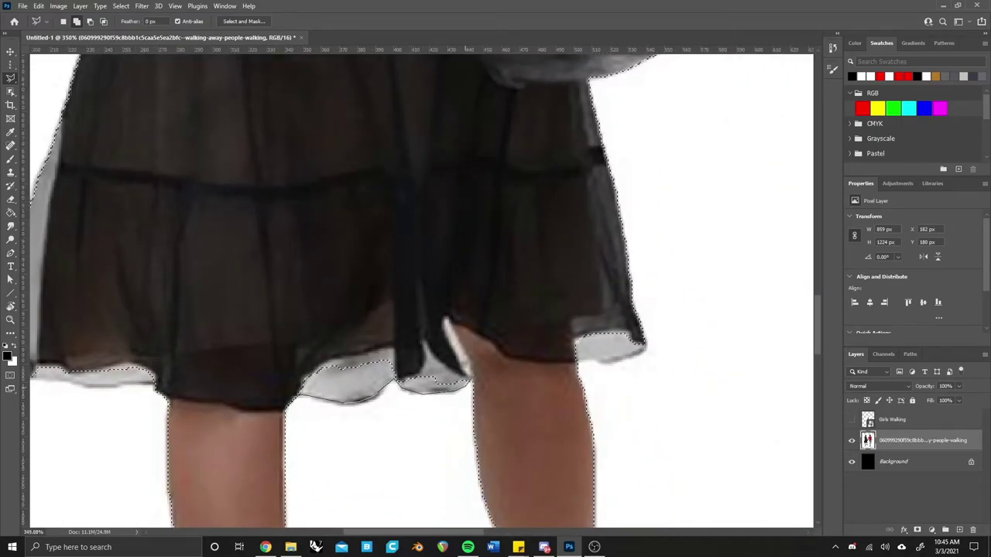
scroll(247, 326, "down", 3)
scroll(247, 327, "down", 2)
scroll(247, 327, "up", 2)
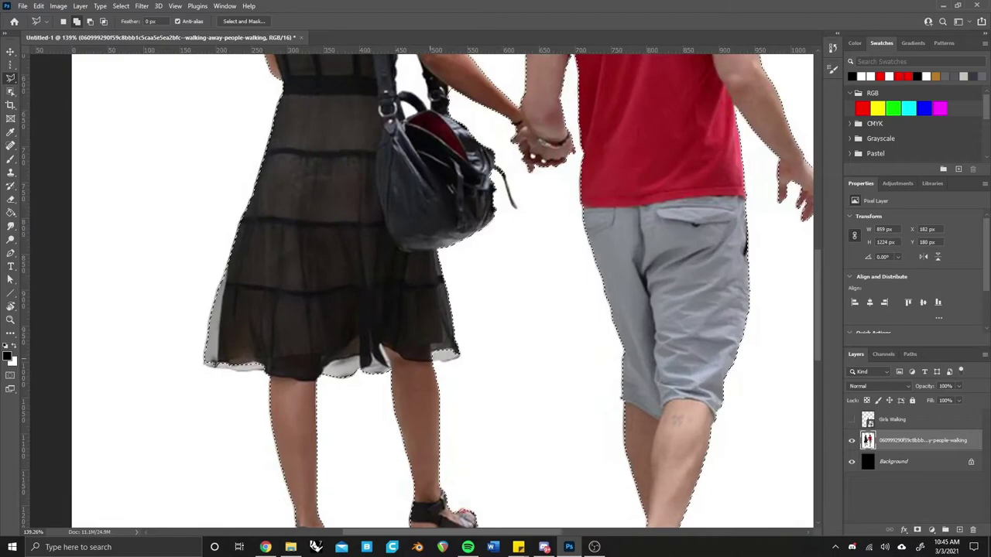
scroll(422, 291, "down", 3)
scroll(422, 291, "up", 1)
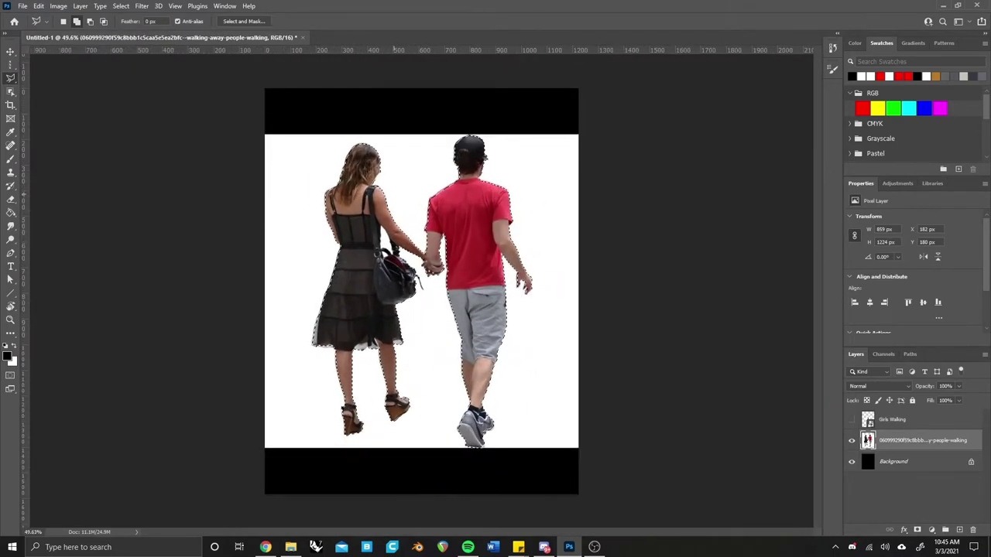
- Select the white background with the Magic Wand at Tolerance 3 and delete it
key("ctrl+d")
left_click(11, 91)
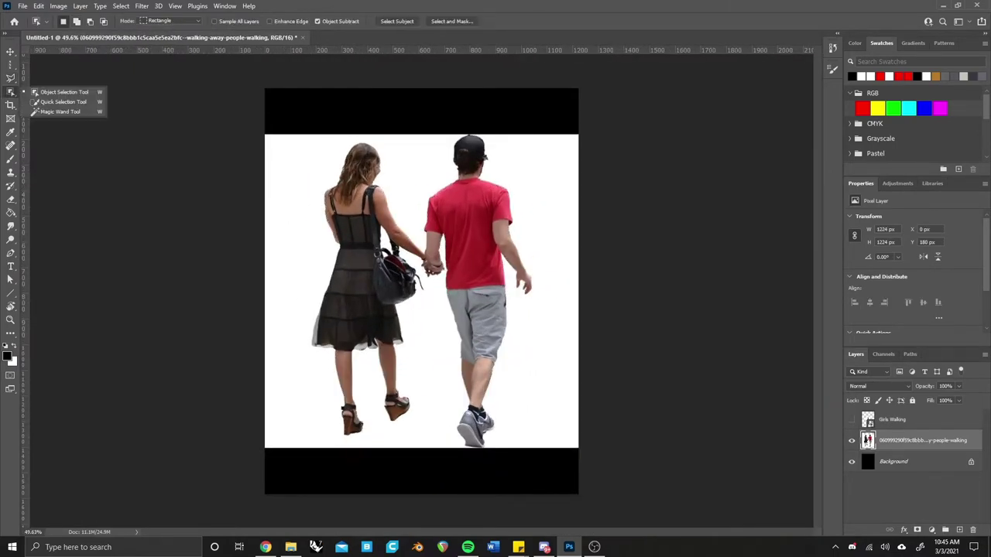
left_click(60, 112)
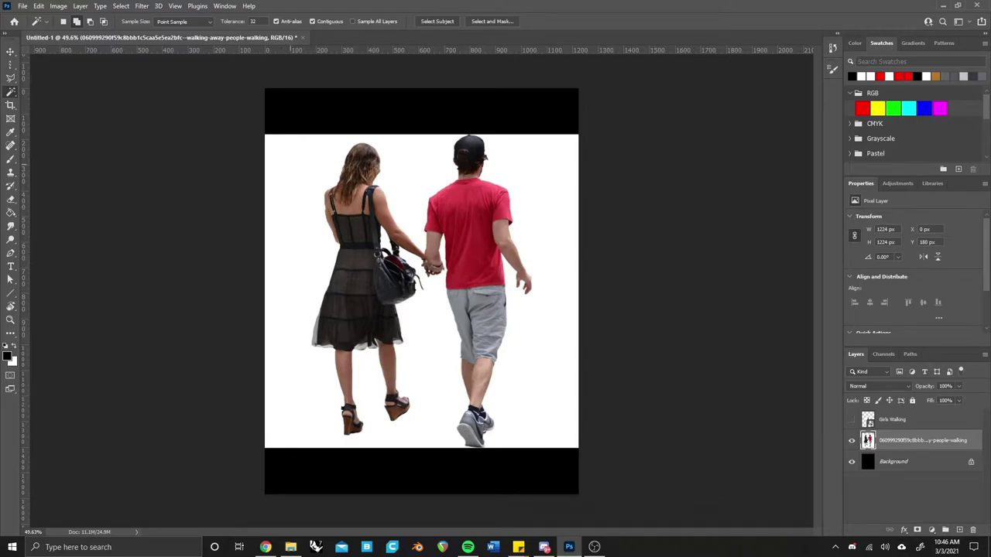
left_click(486, 155)
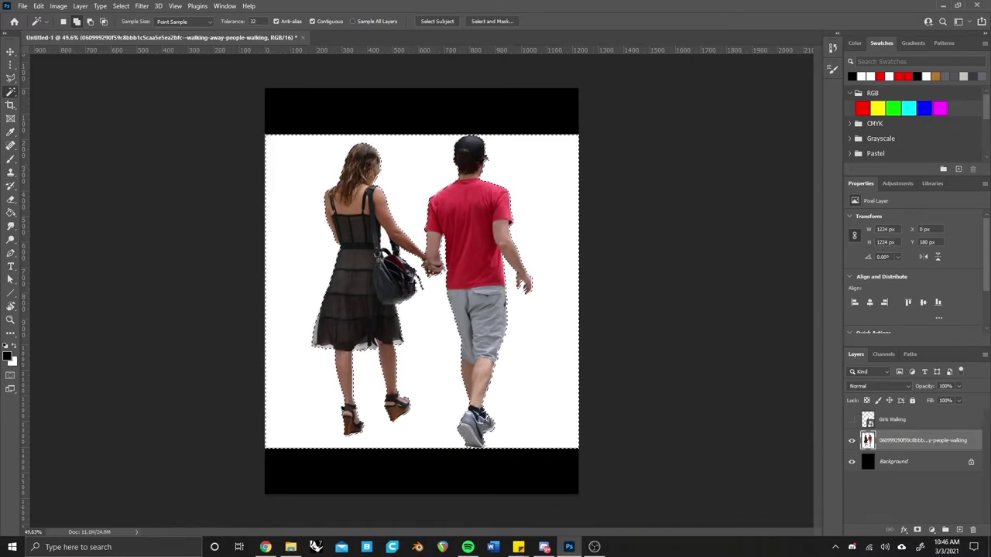
key("ctrl+d")
type("100")
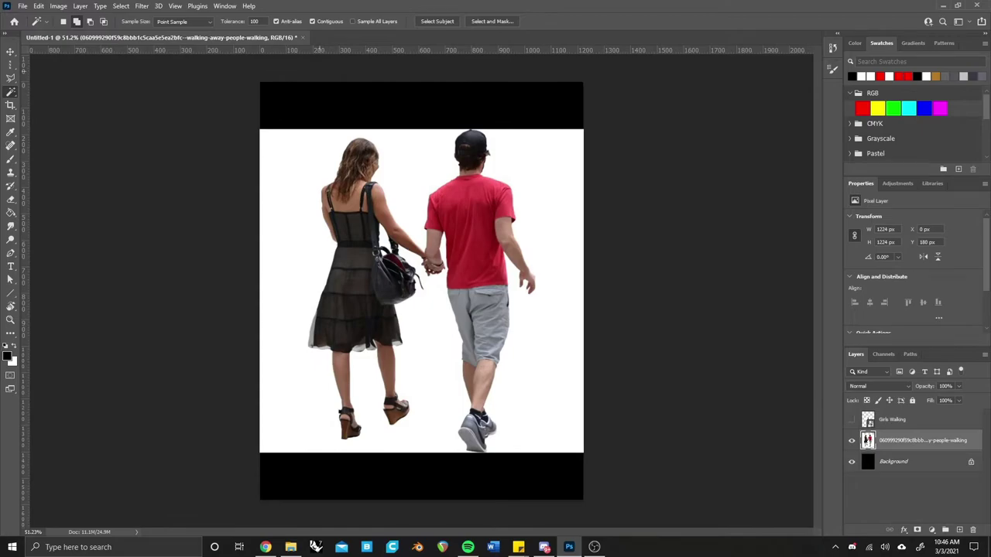
type("32")
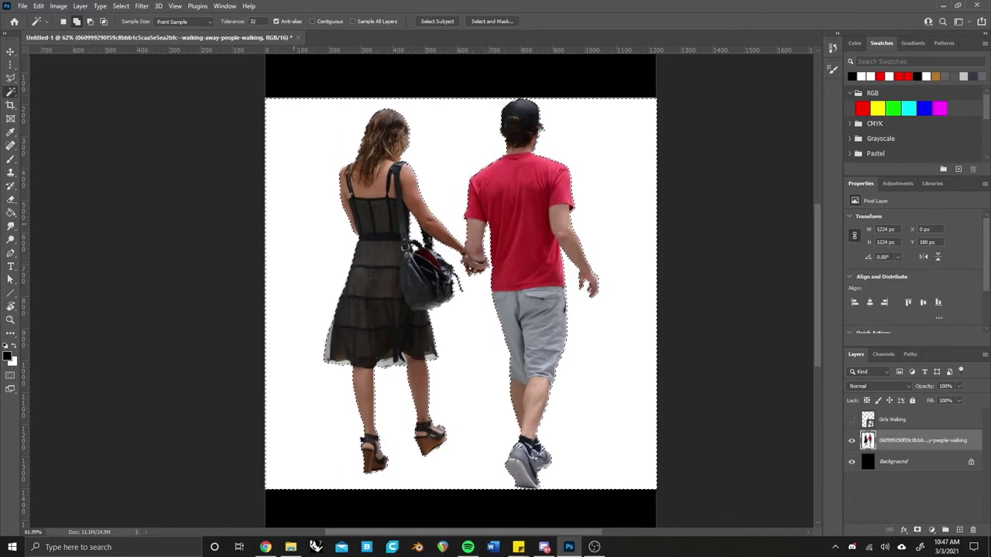
key("Delete")
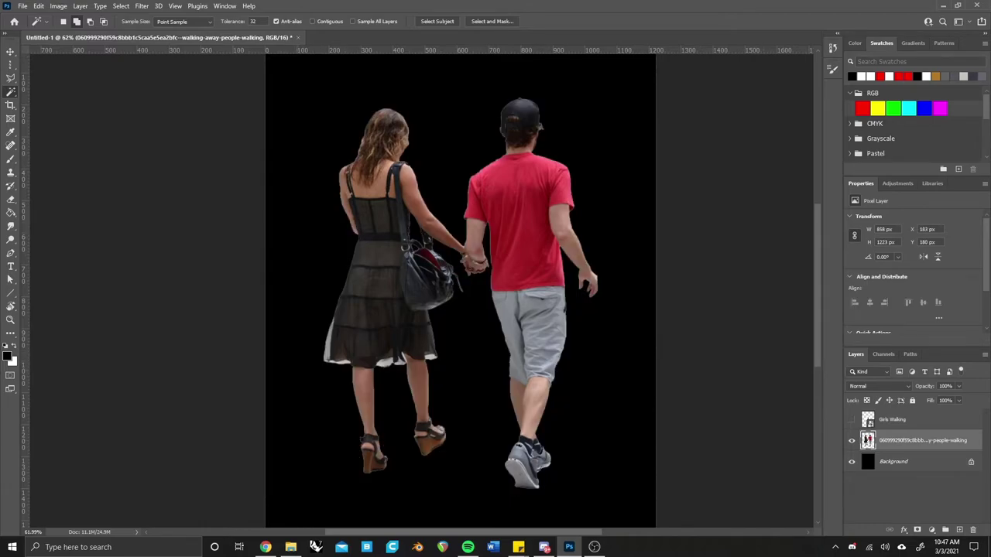
- Hide the couple layer, show the Girls Walking layer, and make it active
left_click(851, 441)
left_click(852, 419)
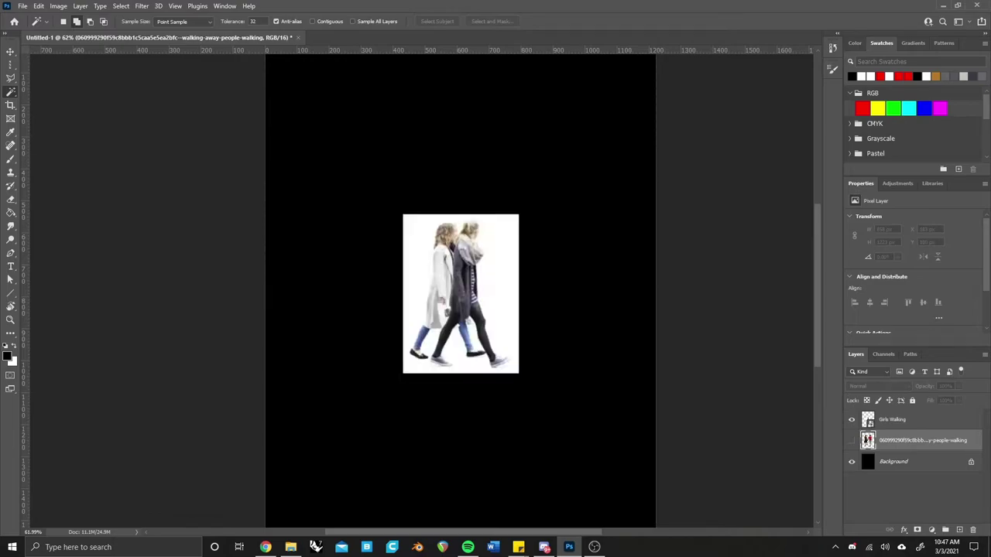
left_click(910, 419)
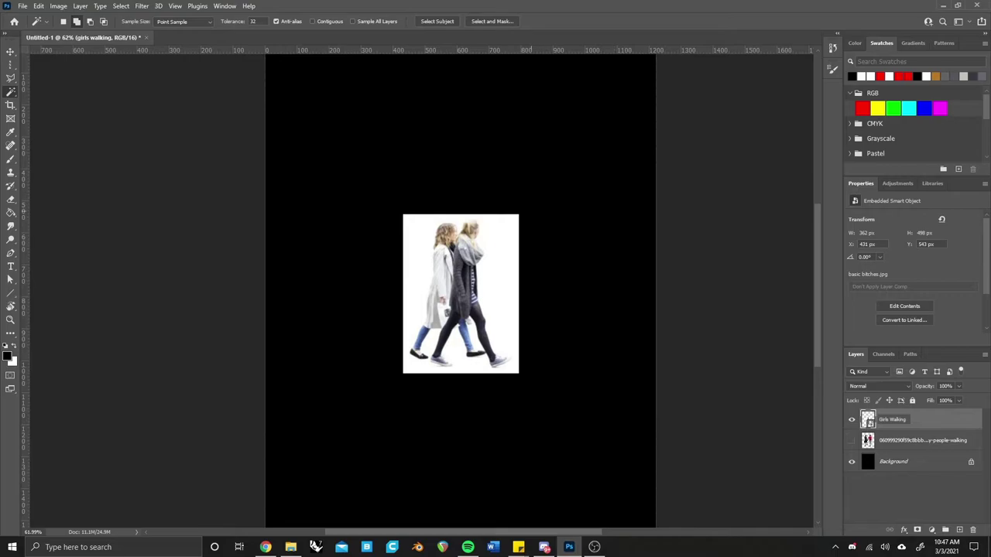
scroll(441, 278, "up", 3)
scroll(555, 292, "up", 1)
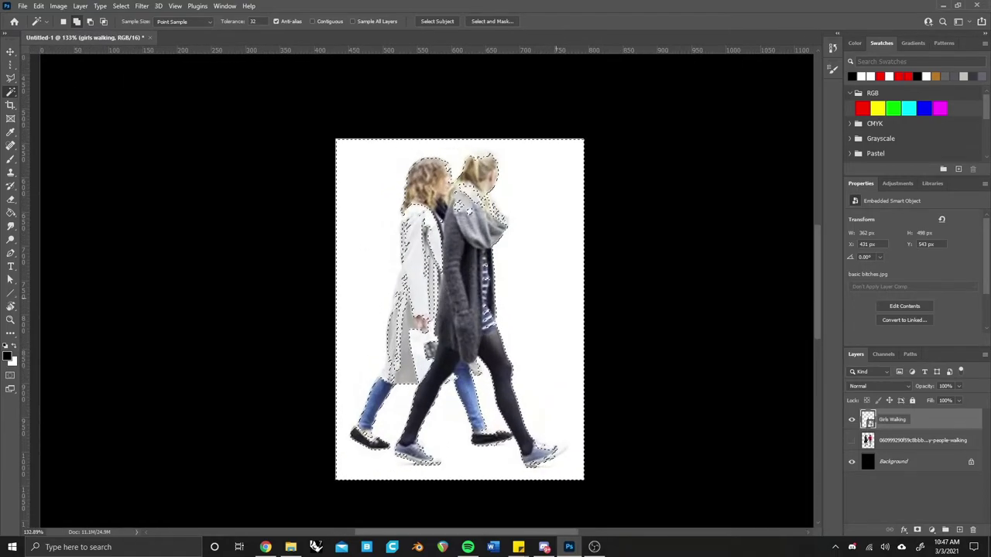
scroll(481, 151, "up", 5)
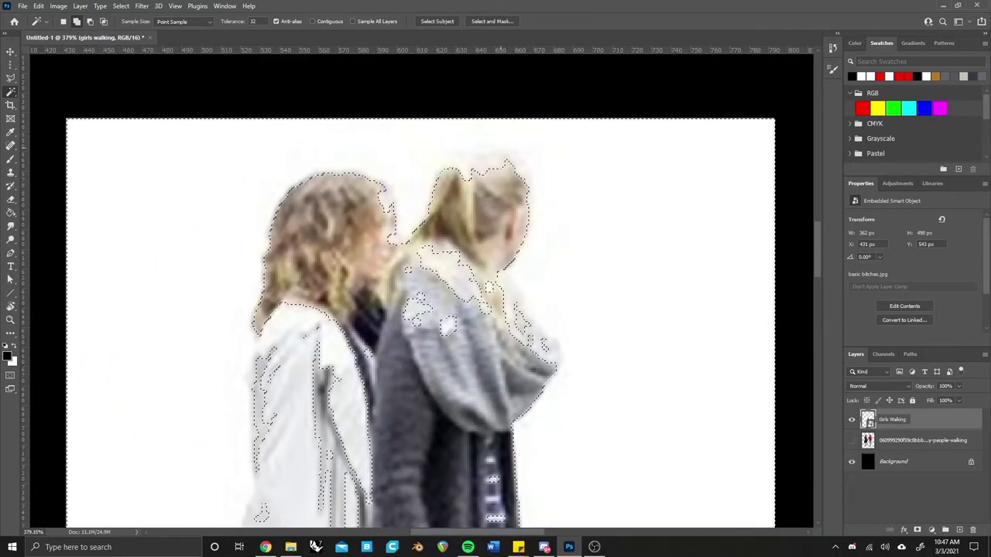
scroll(456, 233, "down", 5)
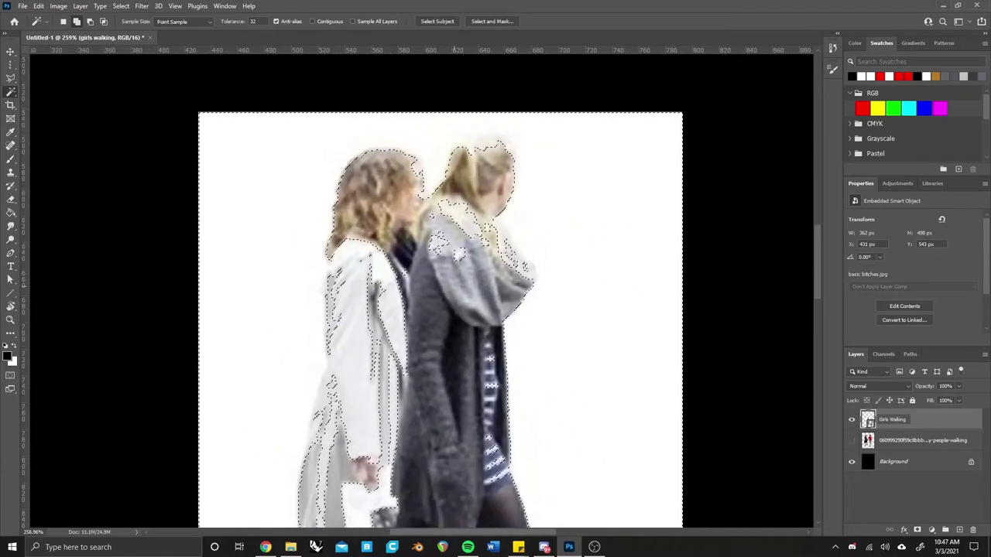
scroll(437, 388, "up", 1)
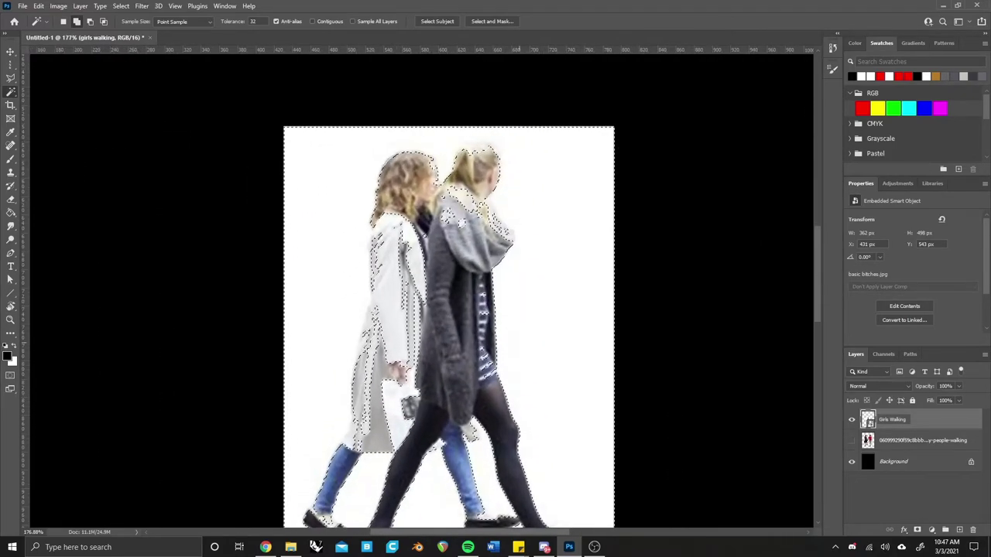
- Enter 15, try Magic Wand and Polygonal Lasso selections on the girls, then deselect
type("15")
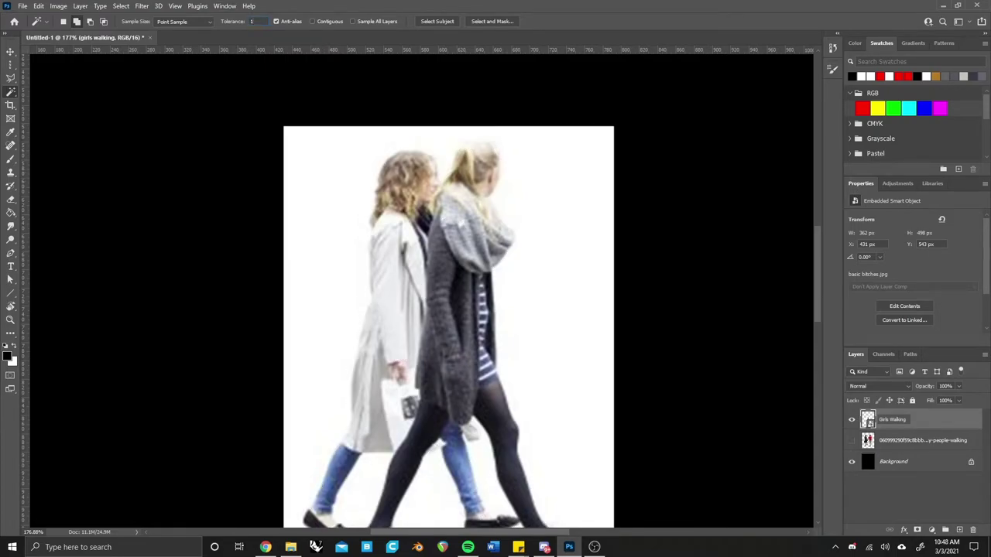
left_click(422, 139)
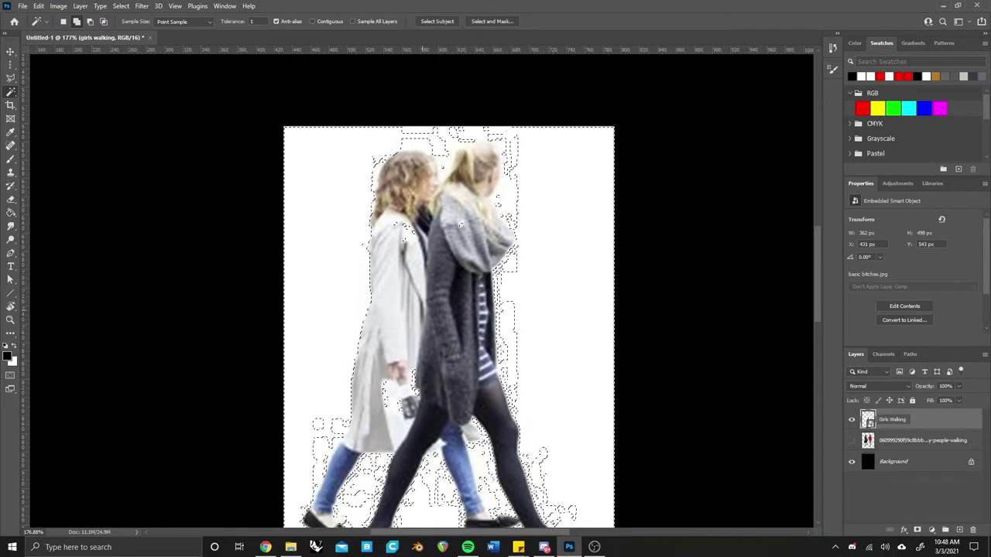
key("l")
left_click(373, 218)
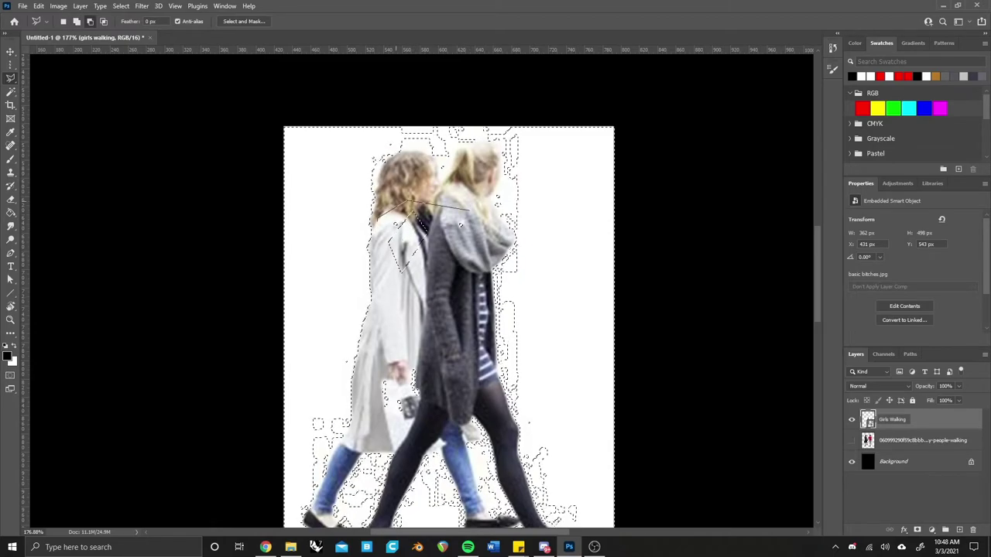
key("Escape")
left_click(408, 341)
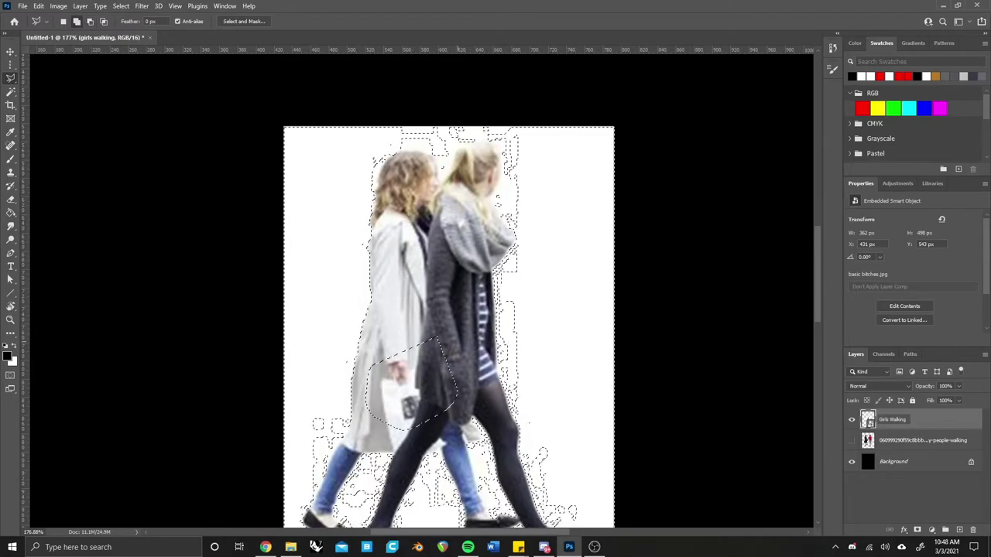
key("ctrl+d")
scroll(449, 322, "down", 3)
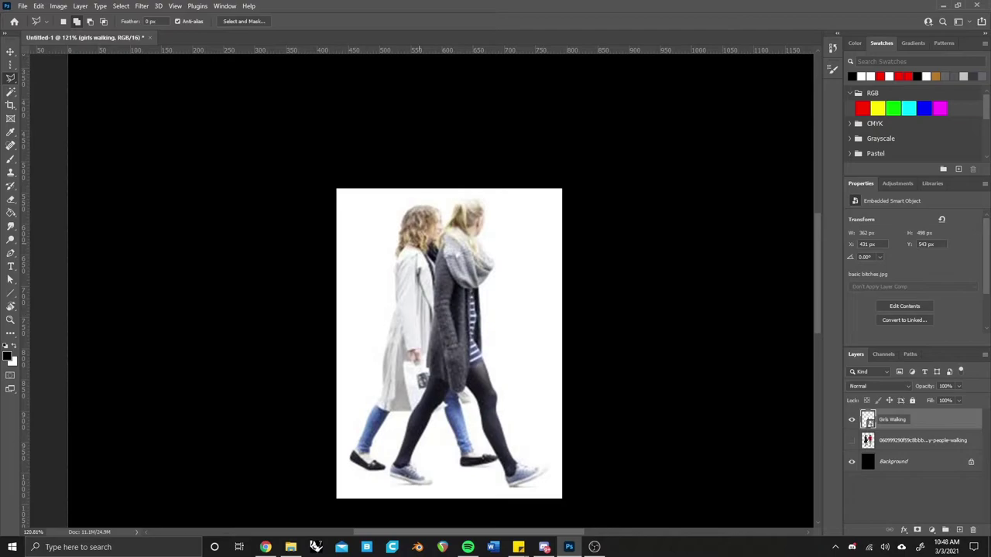
key("w")
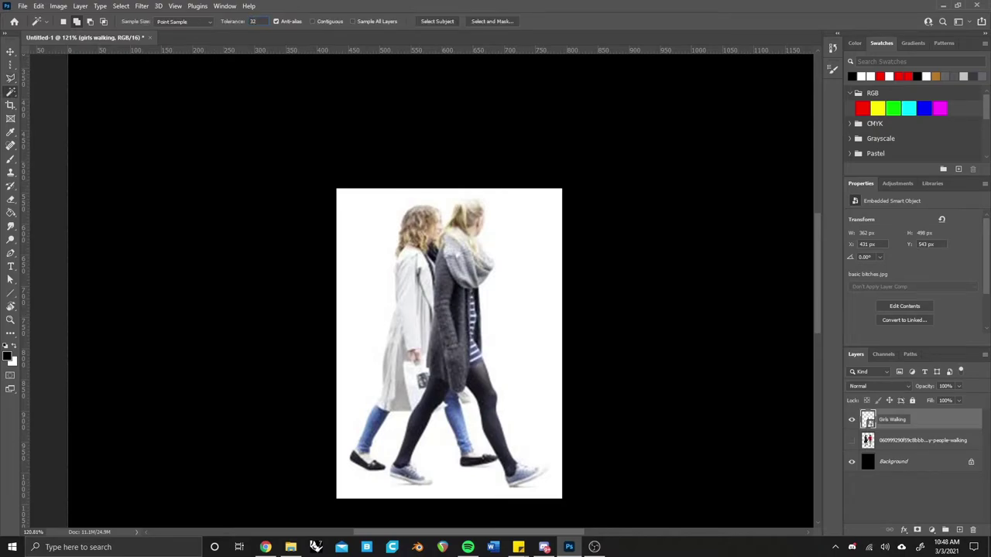
- Select the Girls Walking white backdrop with Color Range at Fuzziness 200
right_click(369, 221)
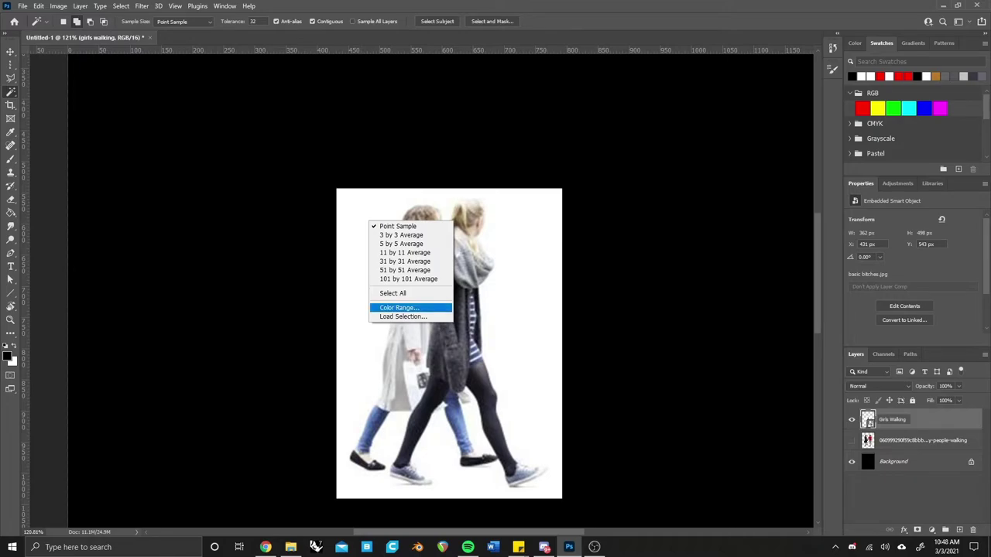
left_click(398, 307)
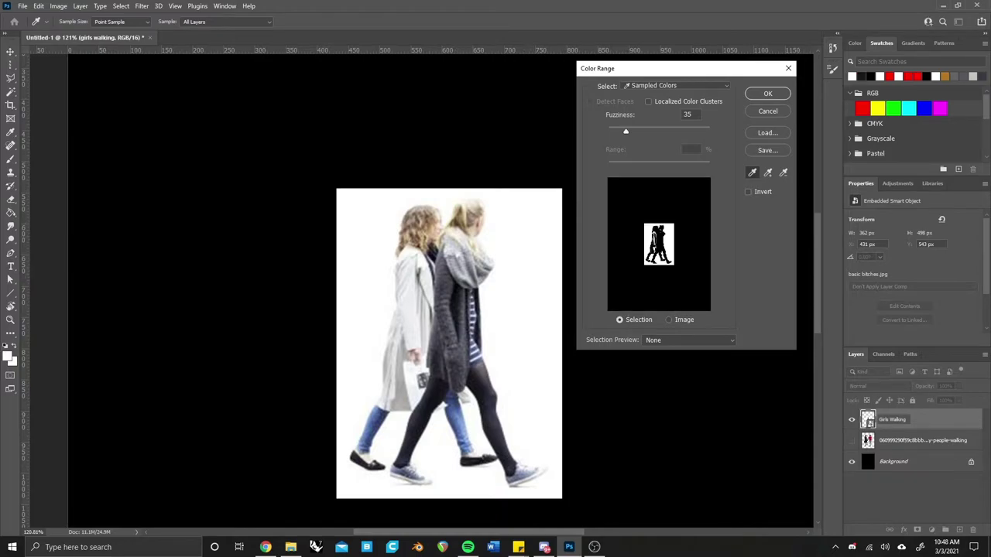
left_click_drag(651, 131, 704, 131)
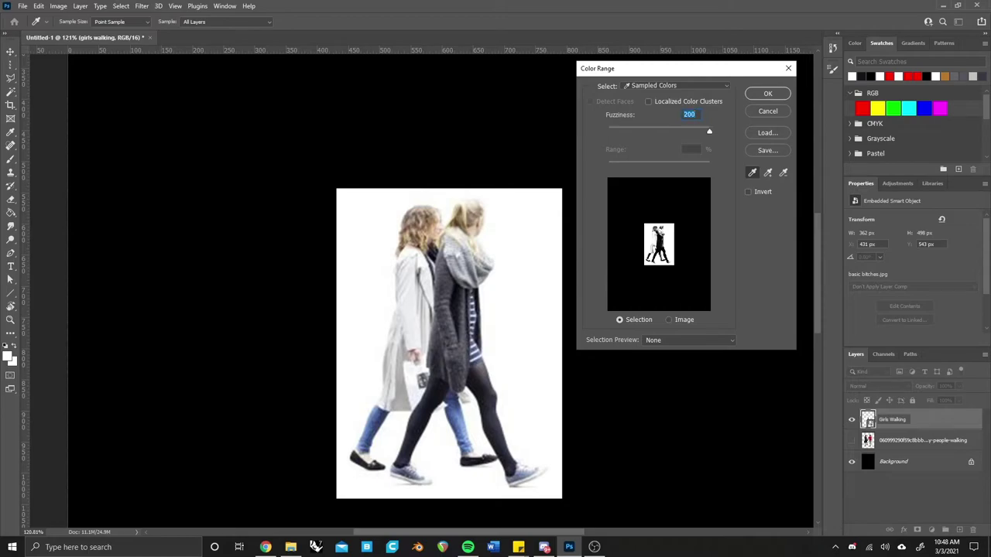
key("Return")
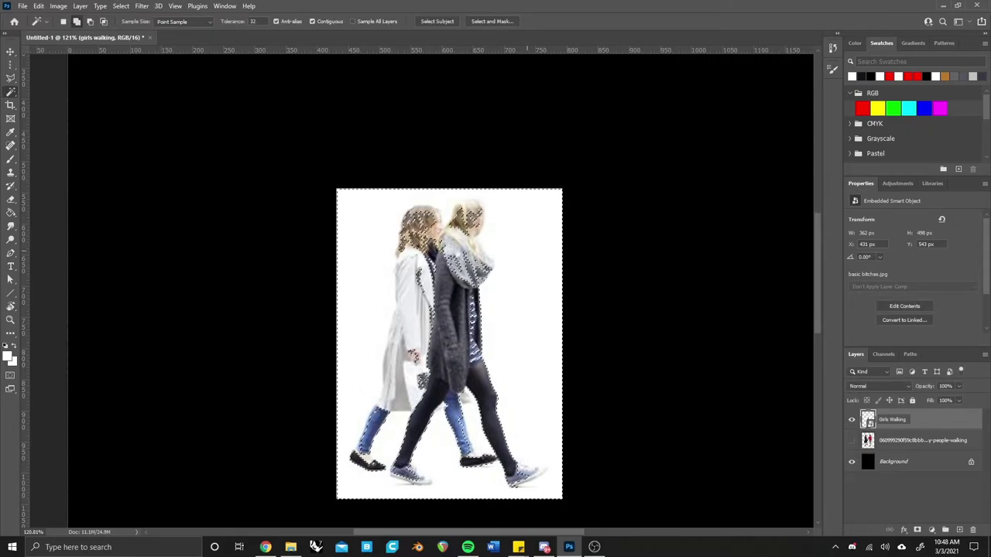
- Rasterize the Girls Walking layer and redo the Color Range selection of its backdrop
right_click(906, 418)
left_click(805, 255)
key("ctrl+d")
right_click(529, 270)
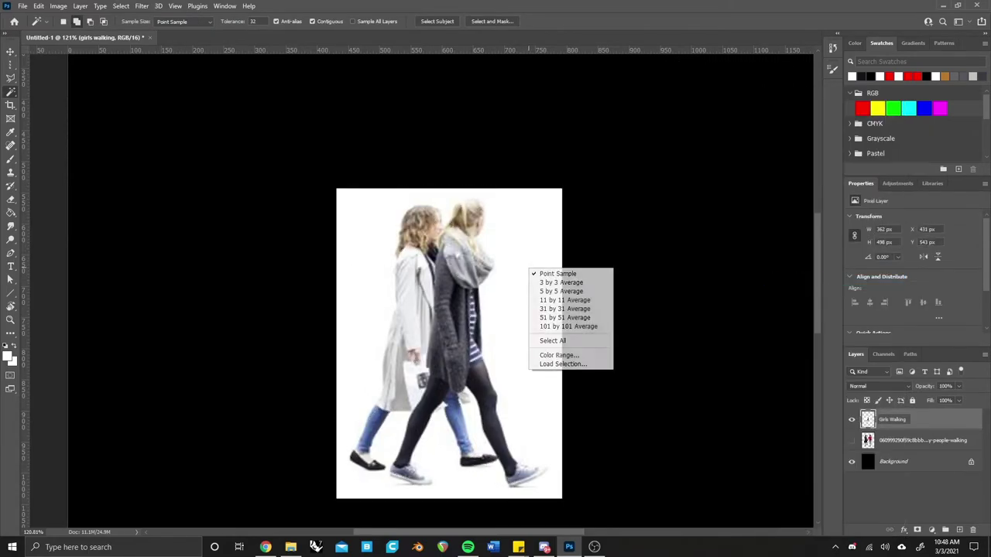
left_click(560, 355)
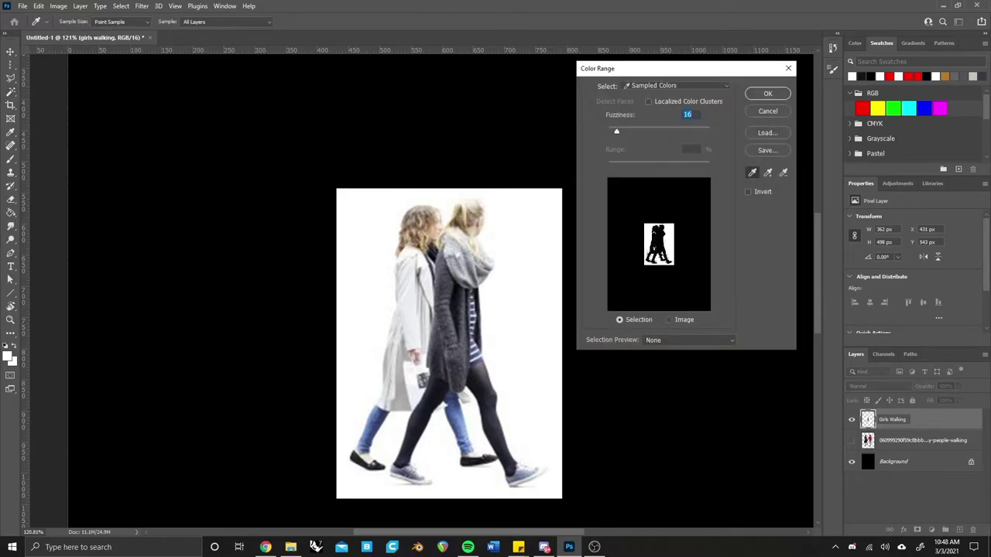
left_click(767, 93)
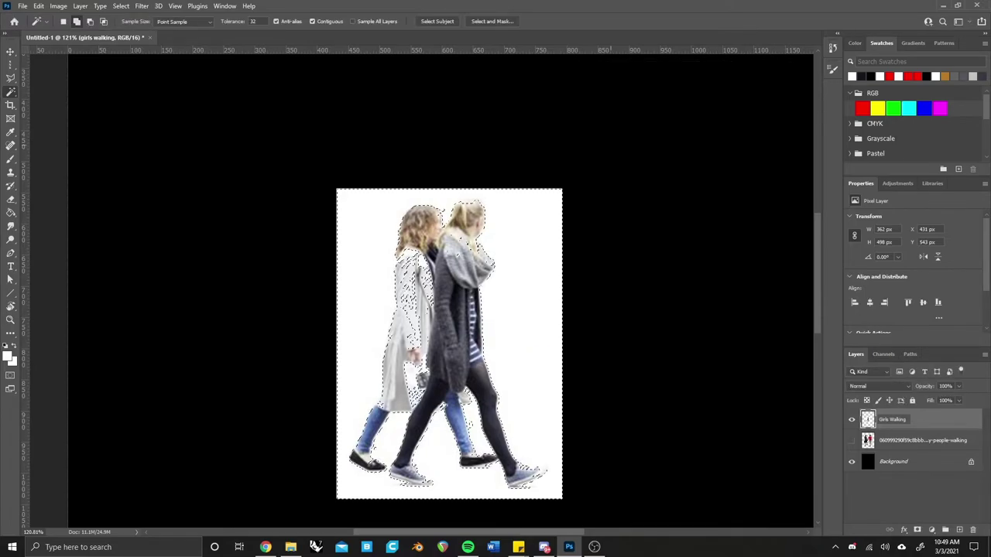
- Trace a closed Polygonal Lasso outline around both walking girls
key("l")
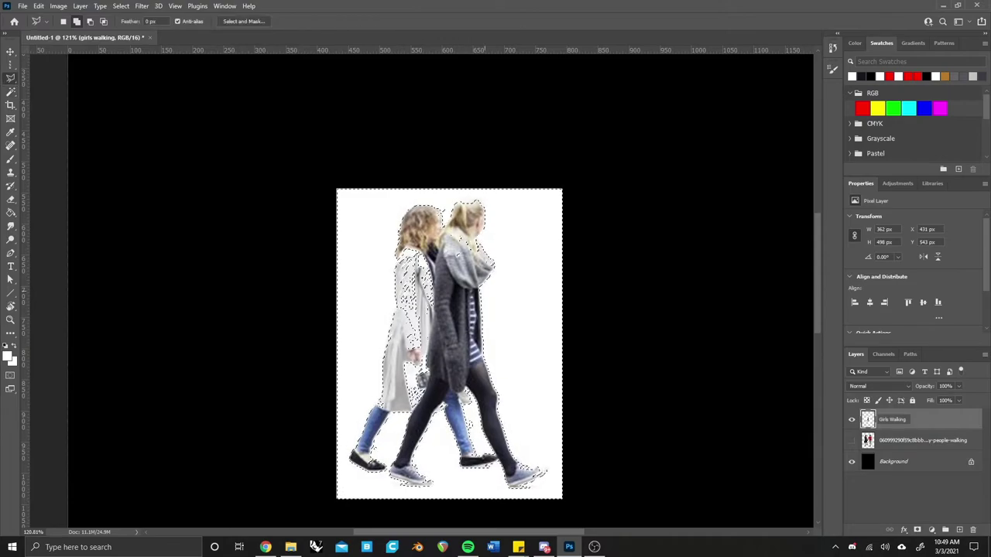
left_click(446, 249)
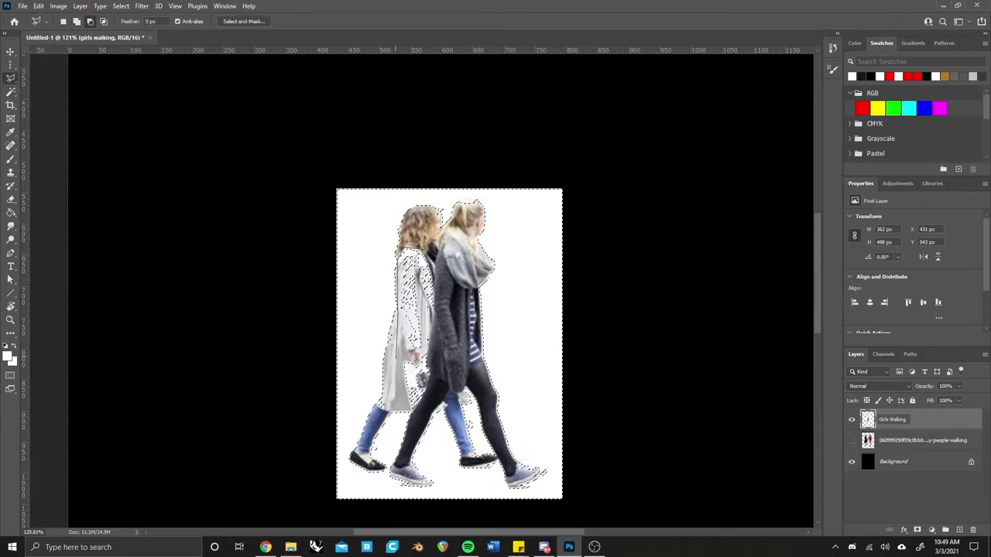
left_click(400, 403)
left_click(445, 249)
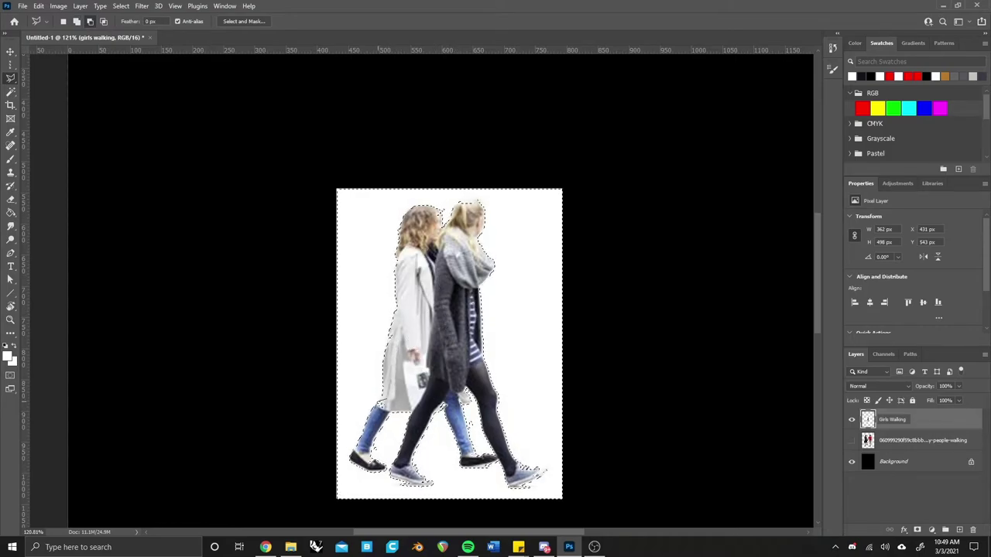
scroll(449, 345, "down", 2)
scroll(449, 344, "up", 1)
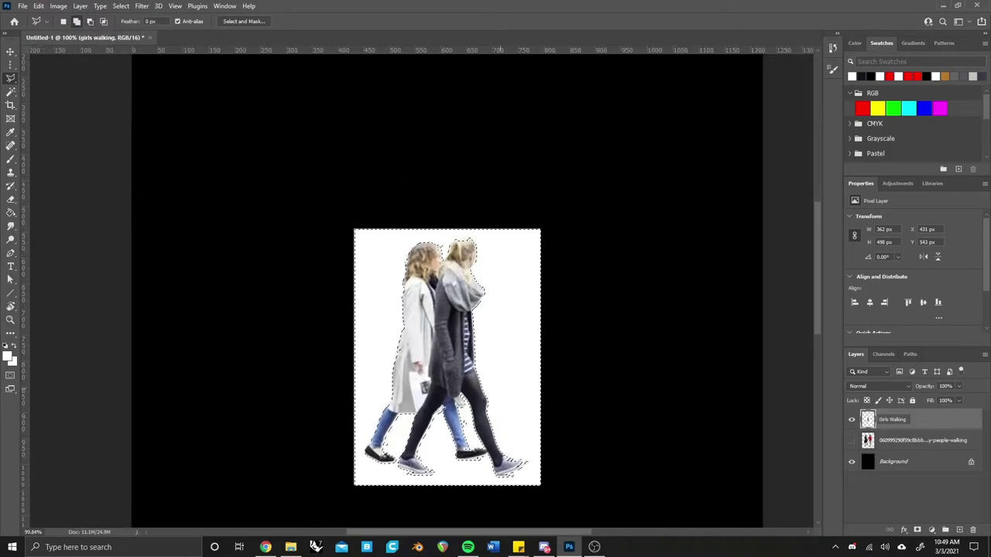
key("super+e")
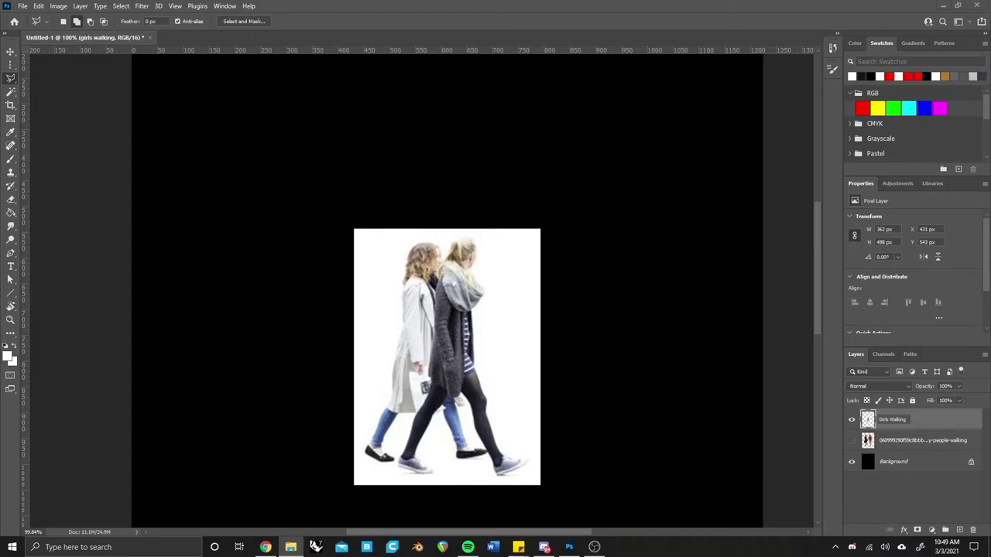
- Paint a Quick Mask over the couple photo's background, fill it black, then toggle Quick Mask
key("ctrl+0")
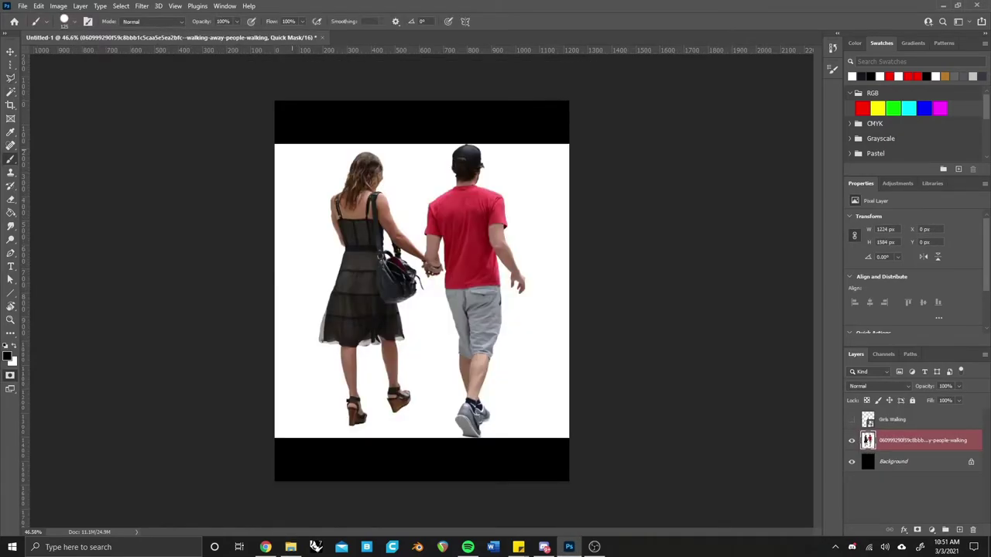
mouse_move(347, 130)
left_mouse_down()
mouse_move(283, 144)
mouse_move(298, 198)
mouse_move(341, 155)
mouse_move(292, 263)
mouse_move(306, 464)
left_mouse_up()
left_click_drag(279, 433, 277, 209)
mouse_move(313, 295)
left_mouse_down()
mouse_move(321, 220)
mouse_move(376, 128)
mouse_move(433, 144)
mouse_move(408, 193)
mouse_move(461, 112)
mouse_move(553, 244)
mouse_move(542, 465)
mouse_move(542, 278)
mouse_move(325, 116)
left_mouse_up()
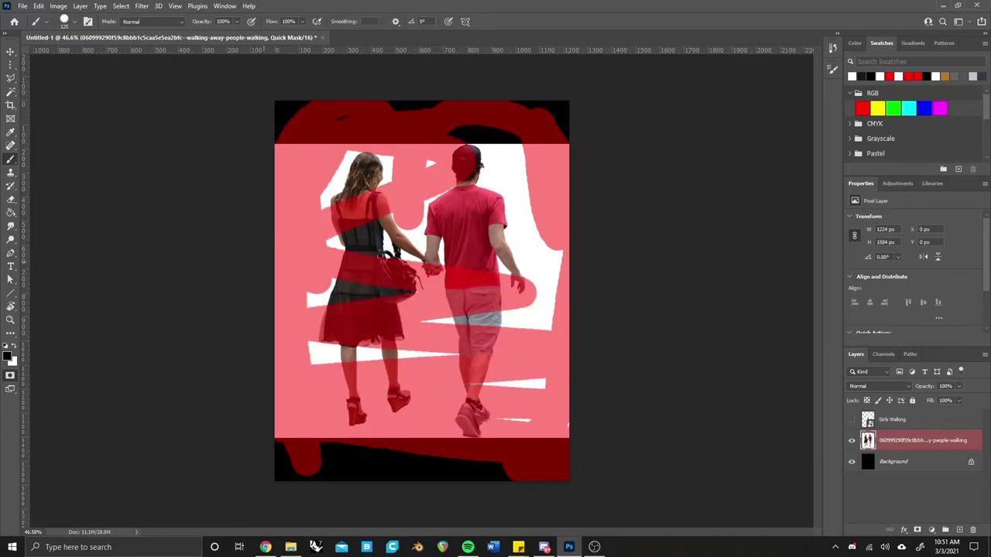
key("q")
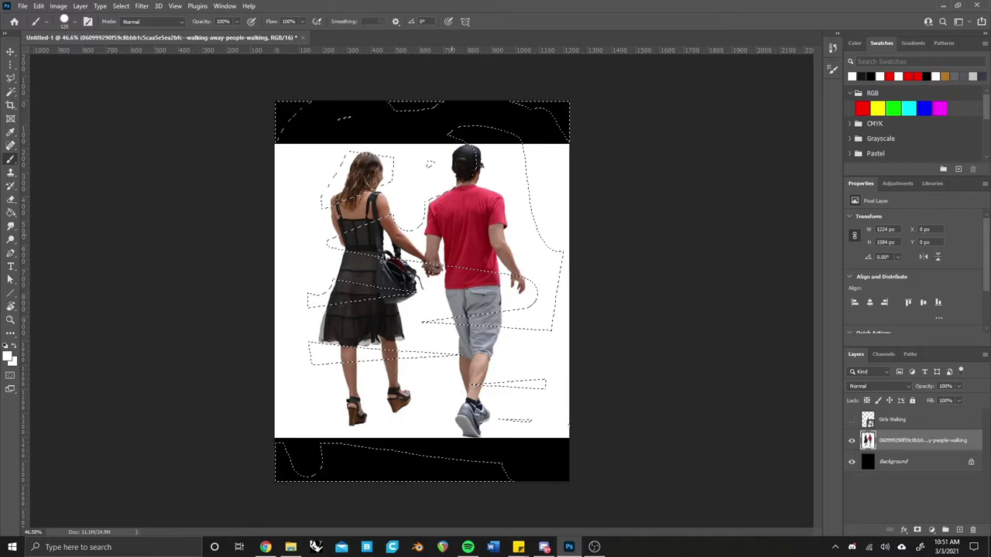
key("alt+BackSpace")
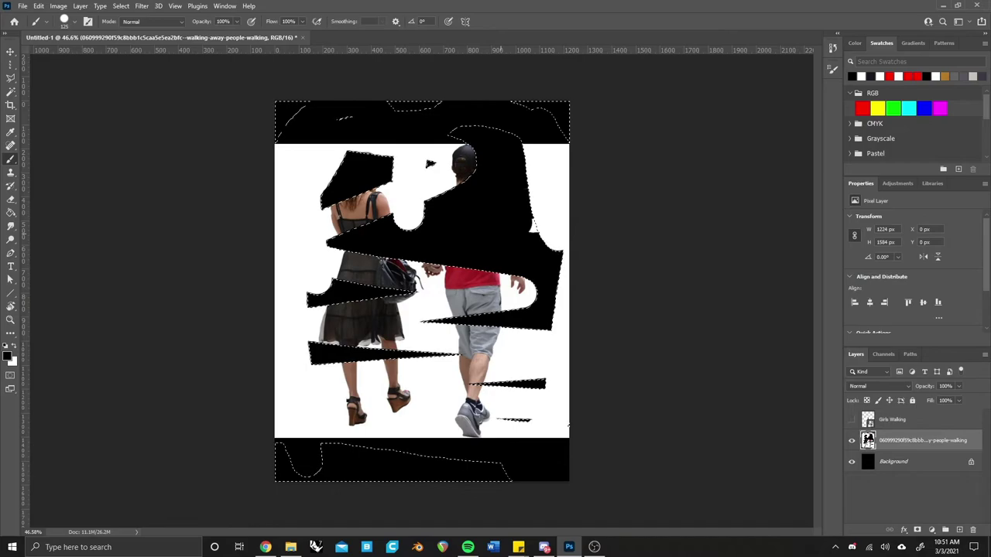
key("q")
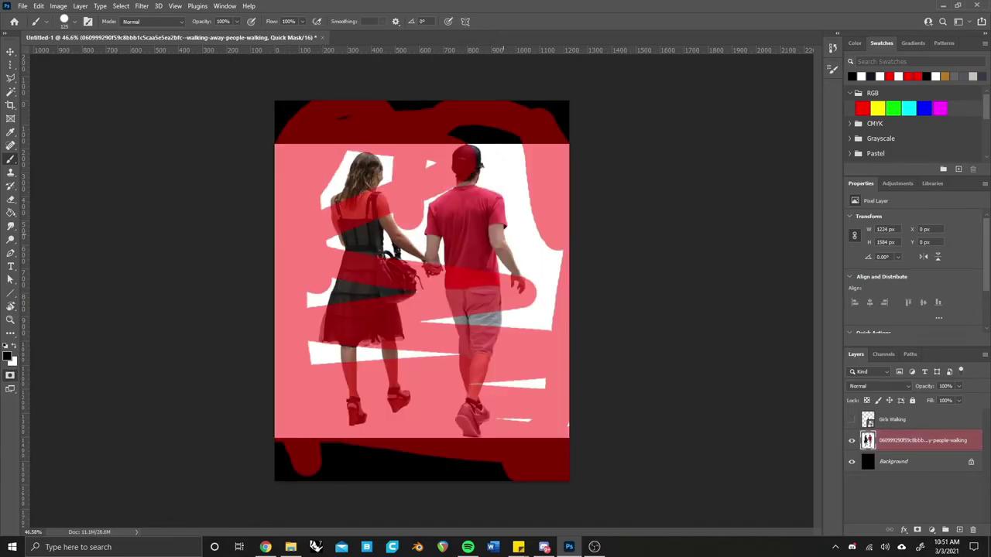
key("q")
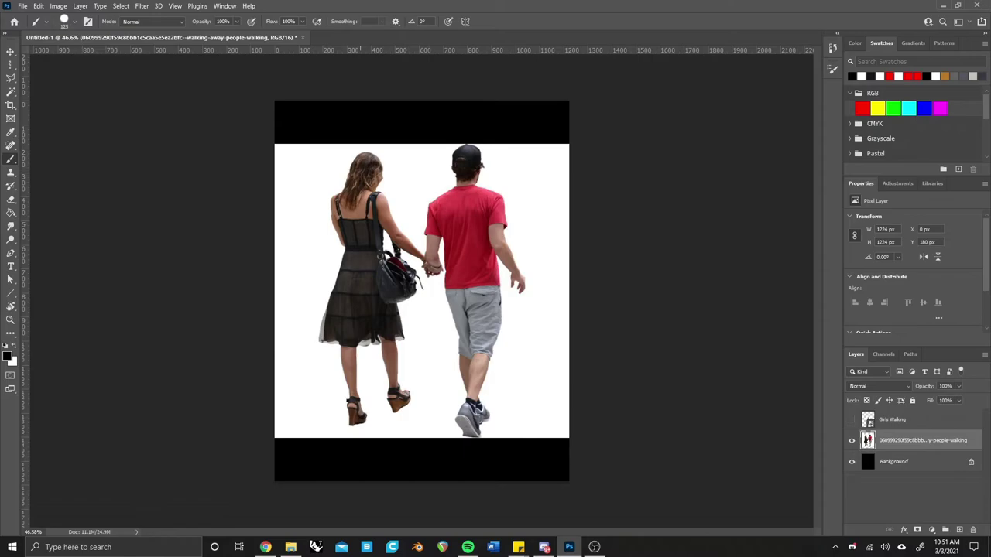
key("w")
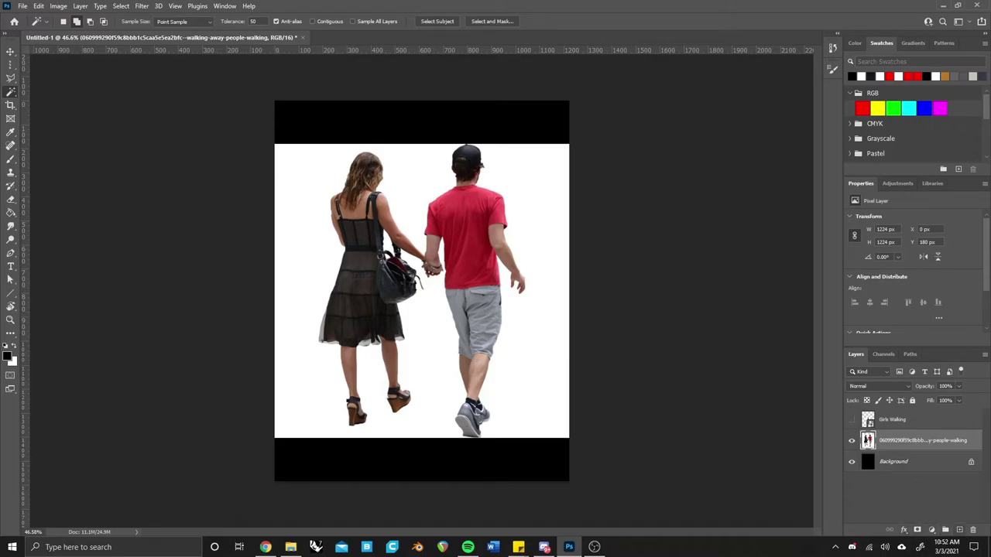
- Add a layer mask to the couple photo and create Layers 1–3 clipped to it
left_click(918, 529)
left_click(958, 530)
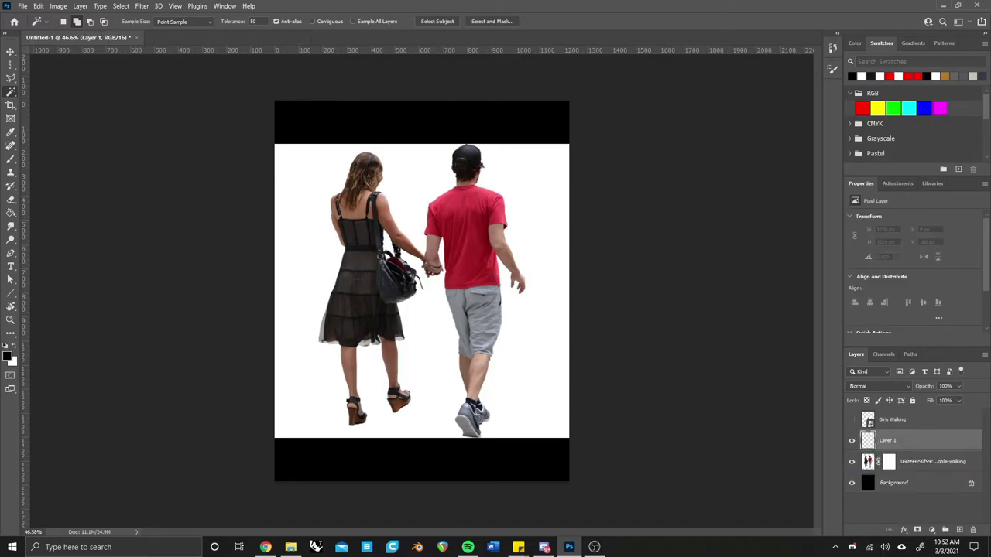
right_click(883, 442)
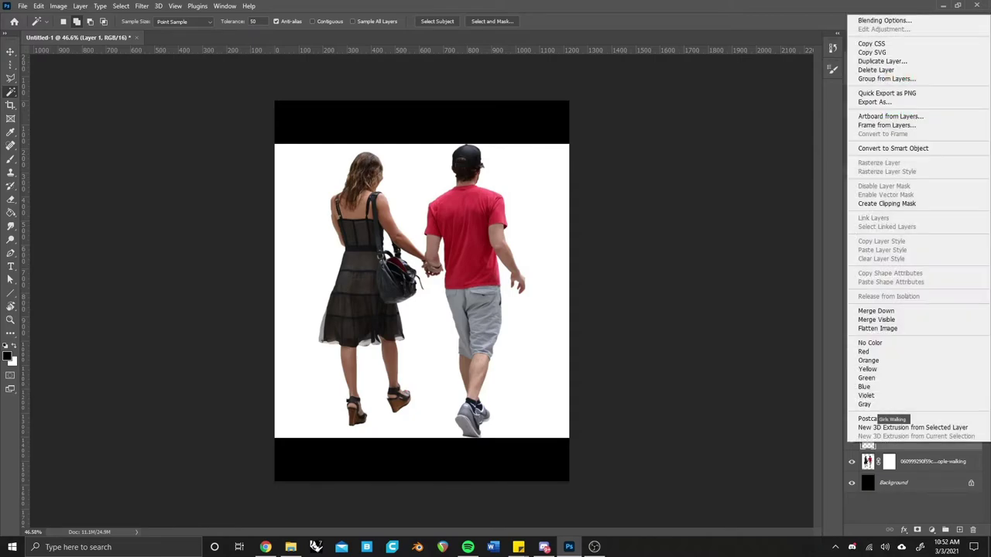
key("Escape")
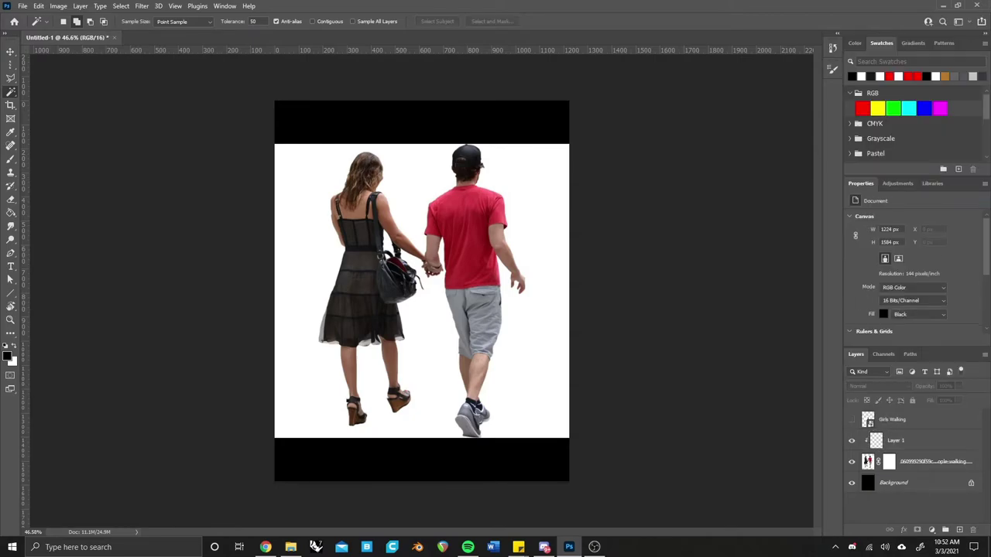
right_click(883, 441)
key("Escape")
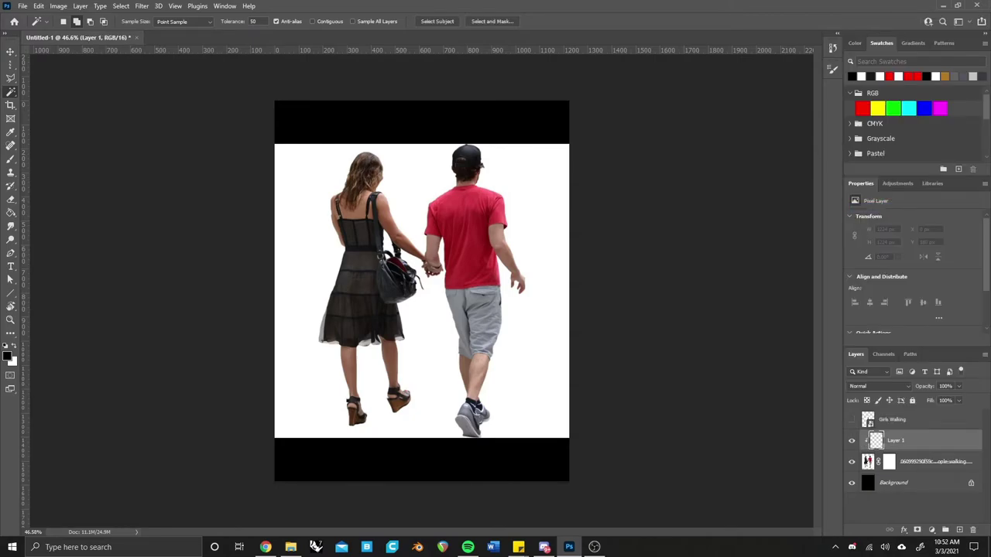
right_click(883, 441)
key("Escape")
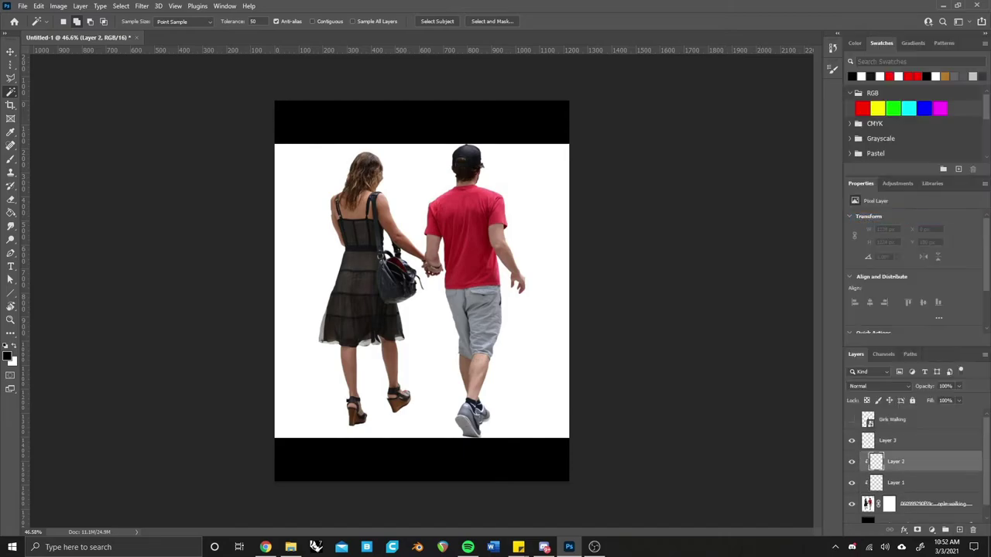
right_click(882, 441)
left_click(886, 202)
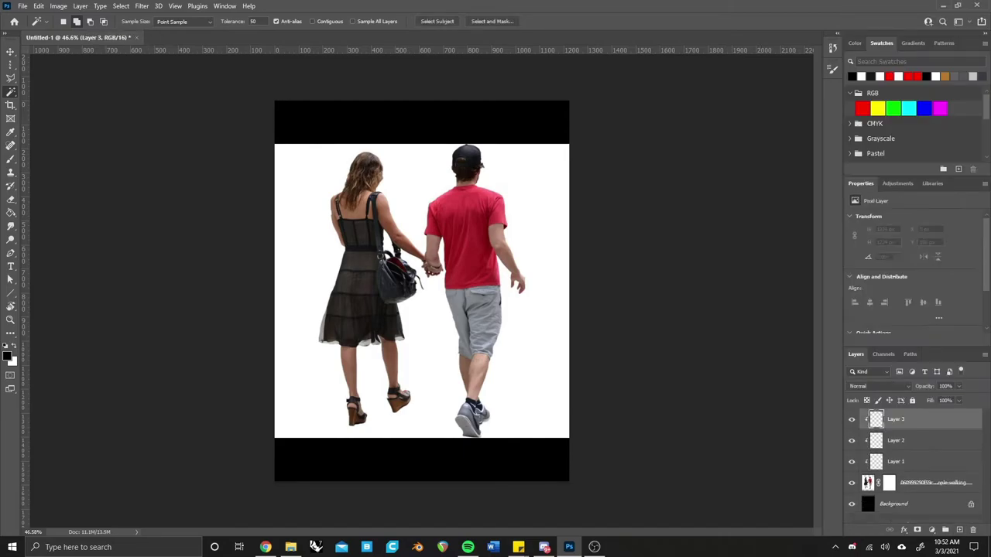
- Paint the couple's silhouettes red on Layer 1
key("b")
left_click_drag(534, 151, 329, 171)
key("ctrl+z")
left_click(930, 483)
key("w")
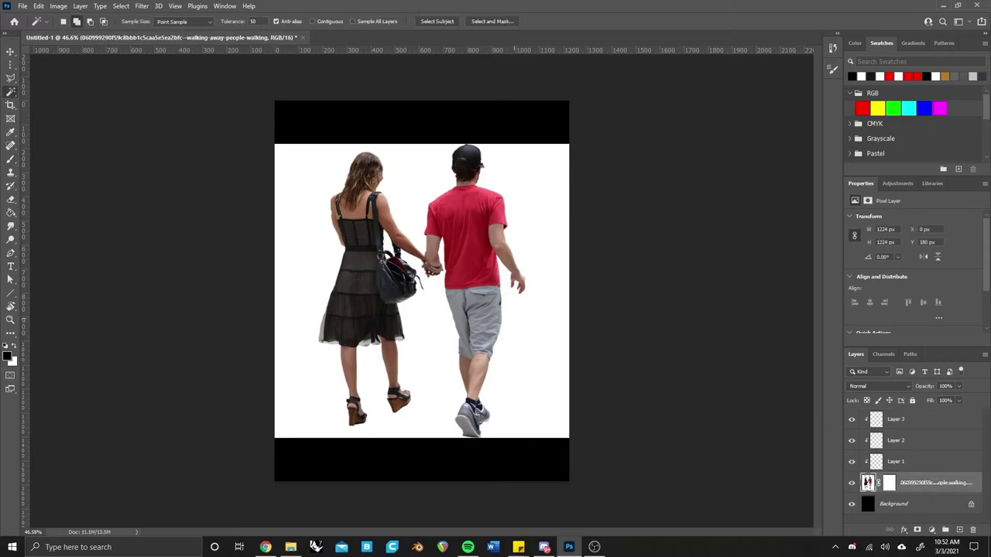
left_click(896, 461)
key("b")
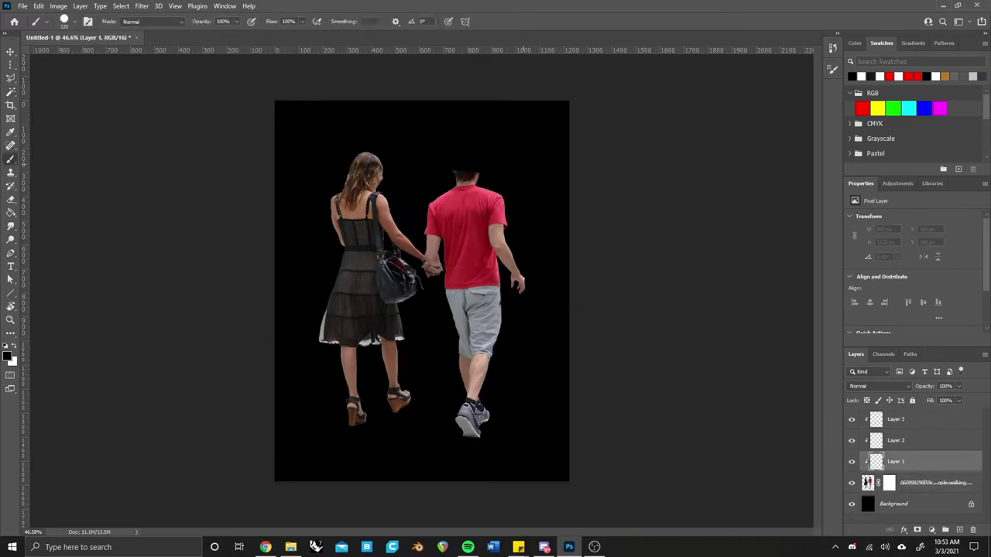
left_click_drag(464, 151, 364, 175)
left_click(862, 109)
mouse_move(473, 190)
left_mouse_down()
mouse_move(499, 201)
mouse_move(457, 256)
mouse_move(472, 418)
mouse_move(465, 155)
left_mouse_up()
mouse_move(364, 163)
left_mouse_down()
mouse_move(364, 402)
mouse_move(396, 407)
left_mouse_up()
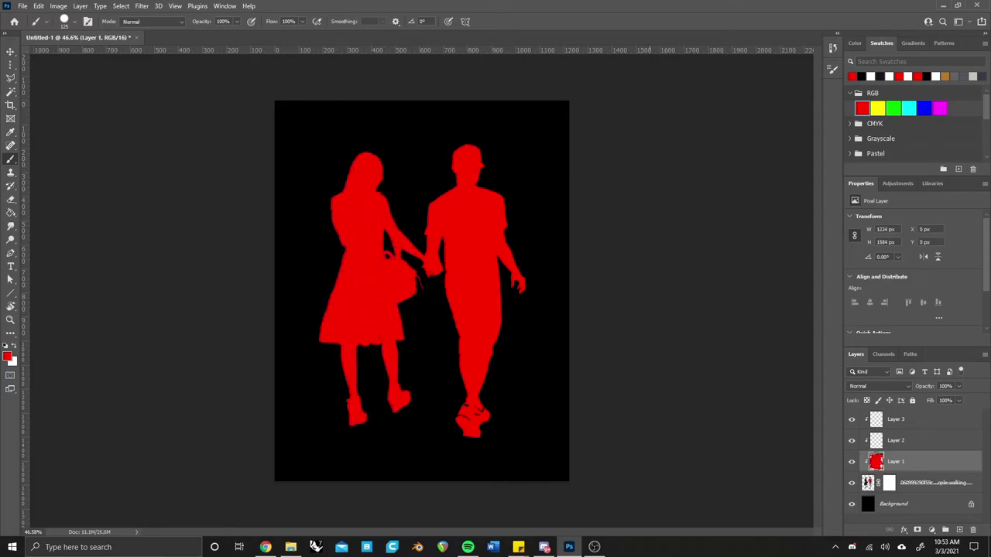
- Bucket-fill Layer 2 green, set it to Exclusion, and erase its lower half for a yellow-to-red fade
key("g")
key("alt+bracketright")
left_click(893, 108)
left_click(465, 232)
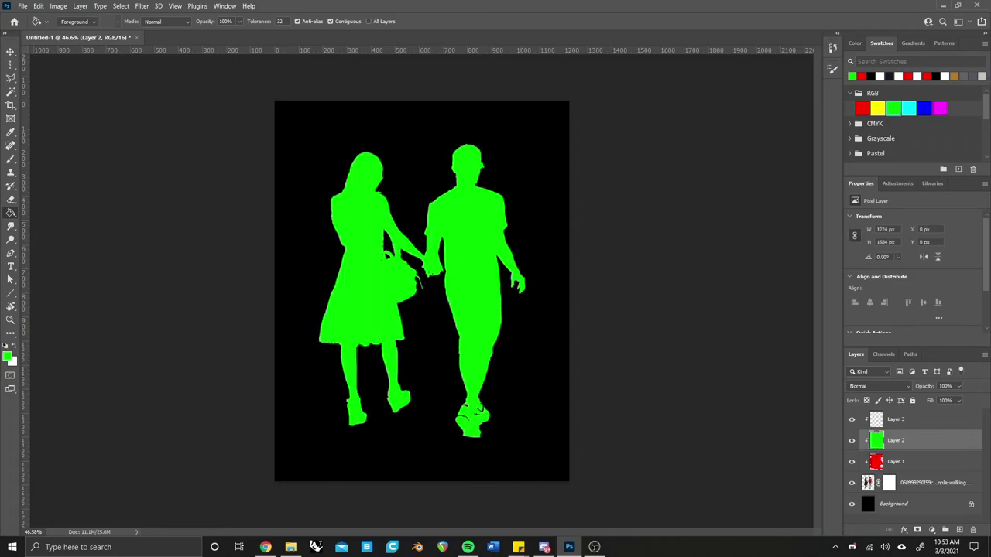
left_click(875, 385)
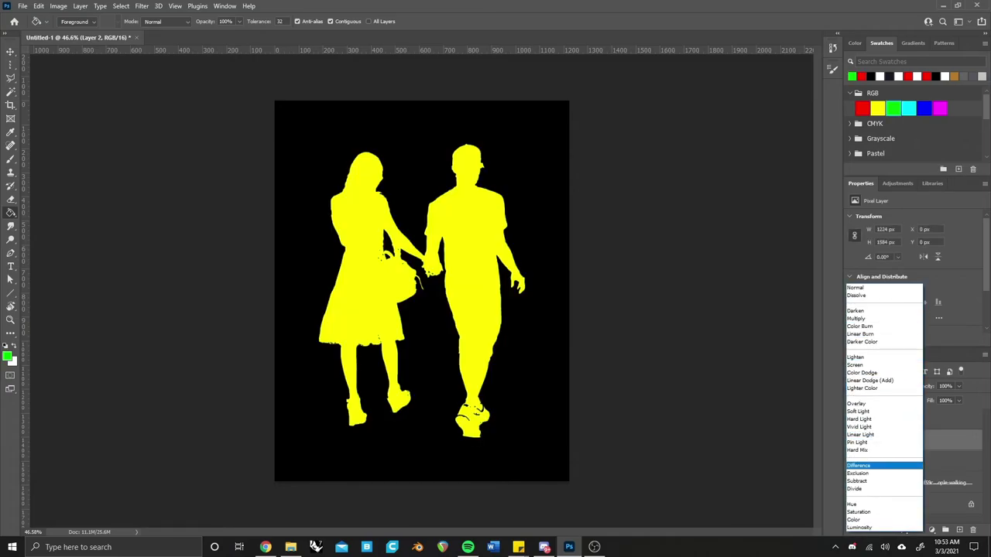
left_click(858, 473)
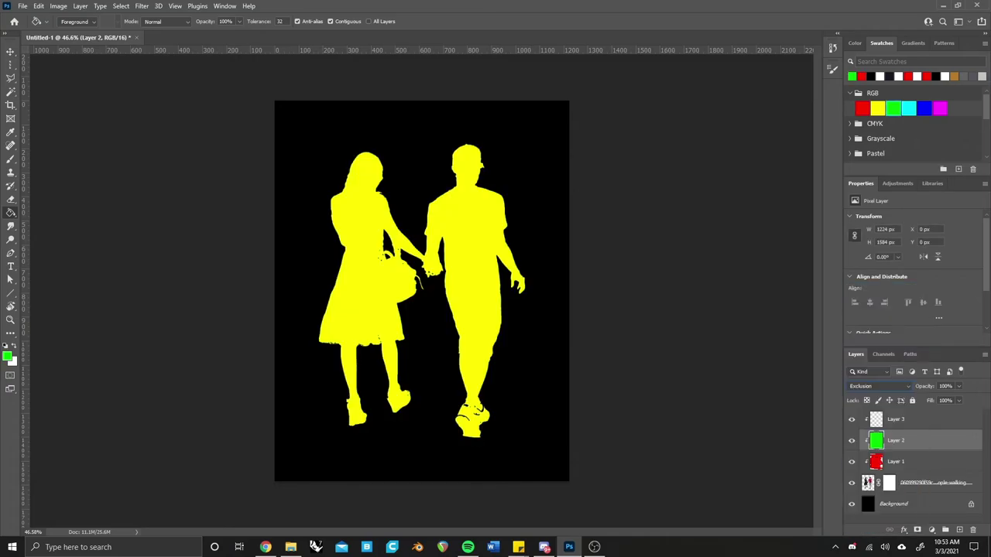
key("e")
left_click_drag(531, 420, 664, 432)
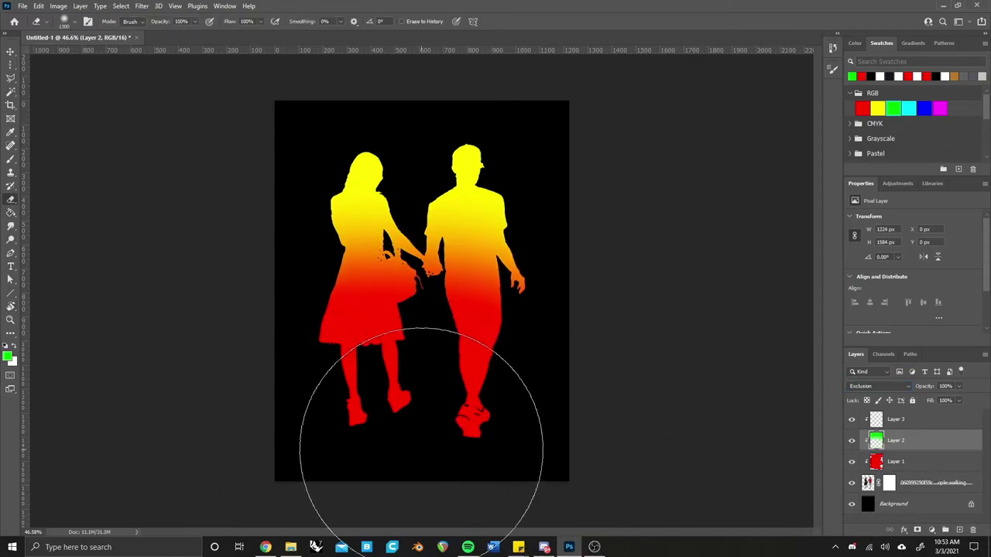
left_click(922, 419)
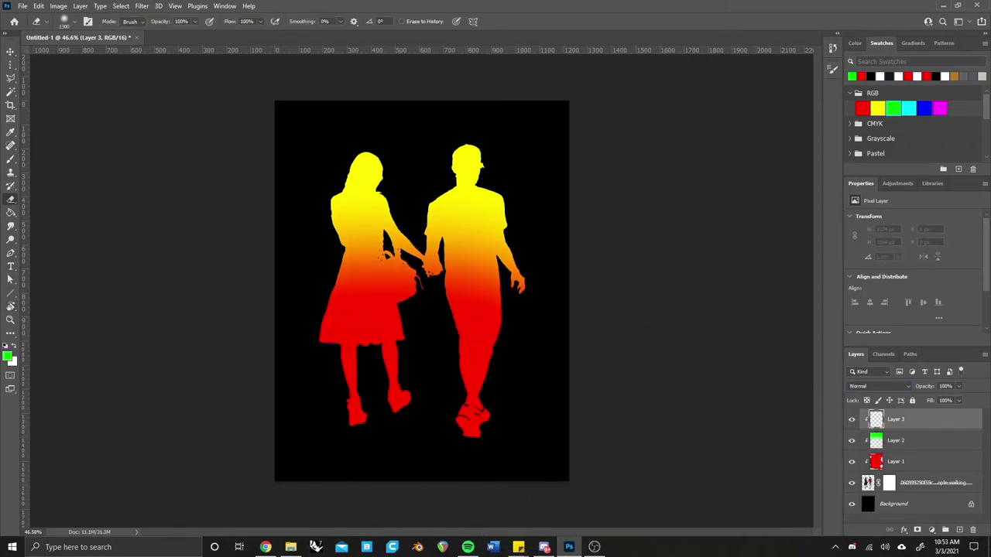
left_click(832, 48)
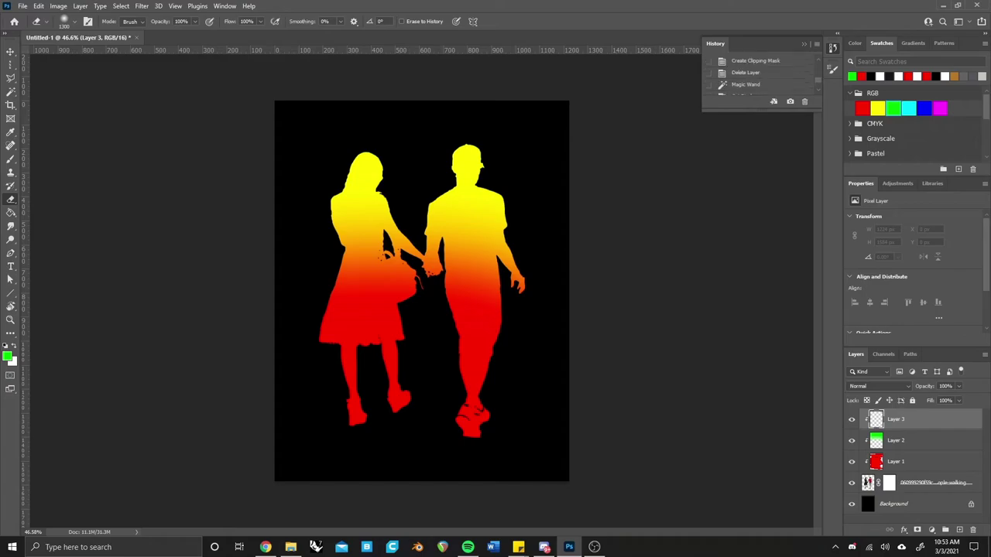
- Step back in History, delete the two extra layers, and convert the couple photo to a smart object
left_click(756, 78)
key("Delete")
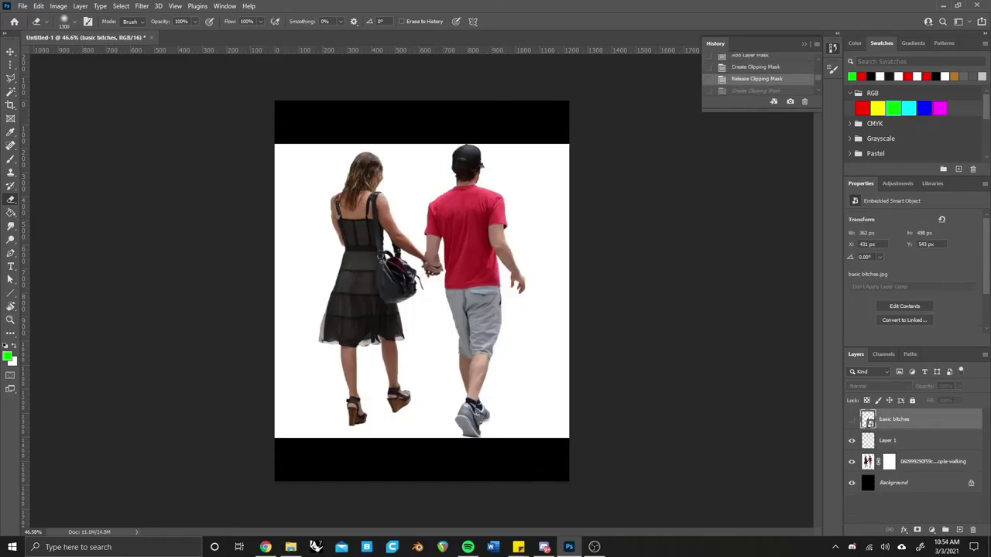
key("Delete")
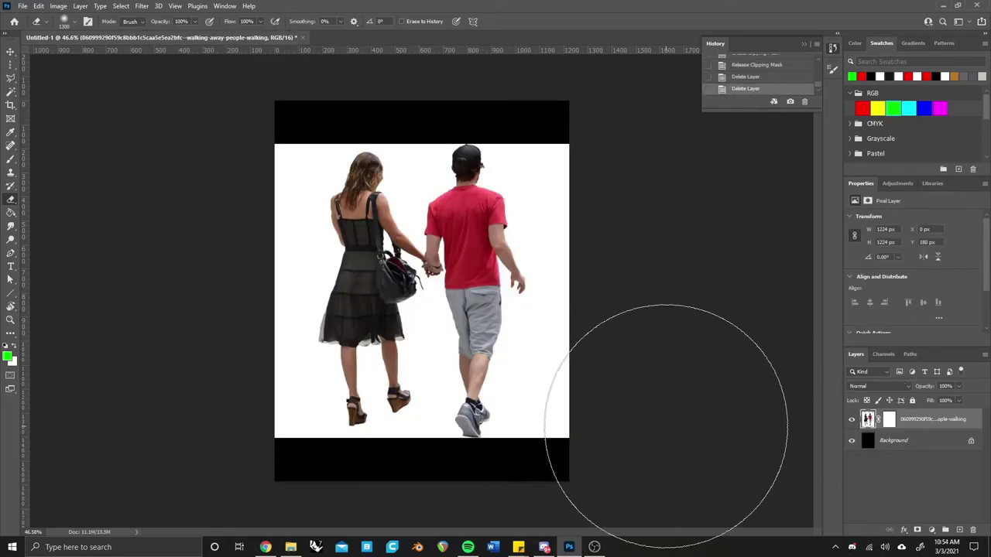
key("w")
right_click(869, 420)
left_click(813, 243)
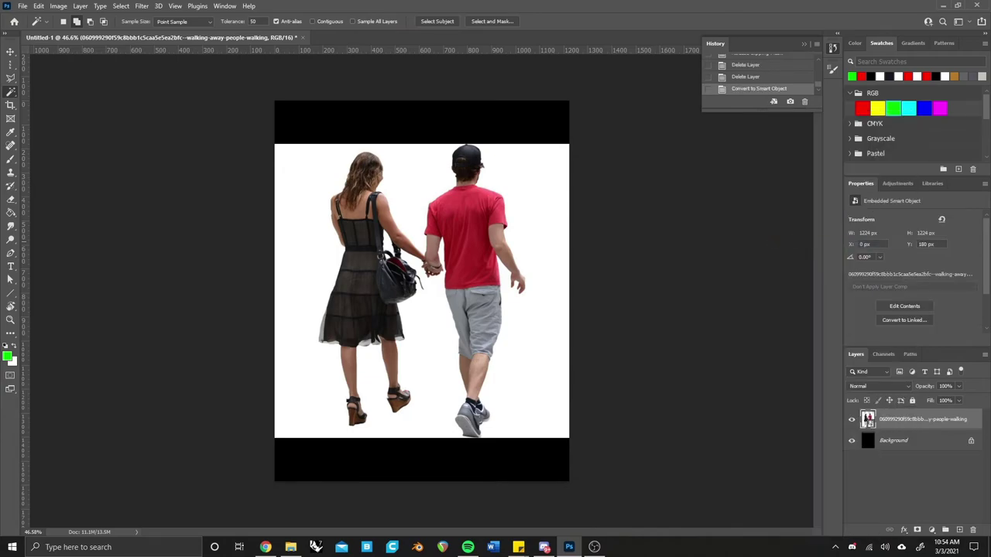
- Give the couple smart object a blank white layer mask with nothing selected
left_click(542, 178)
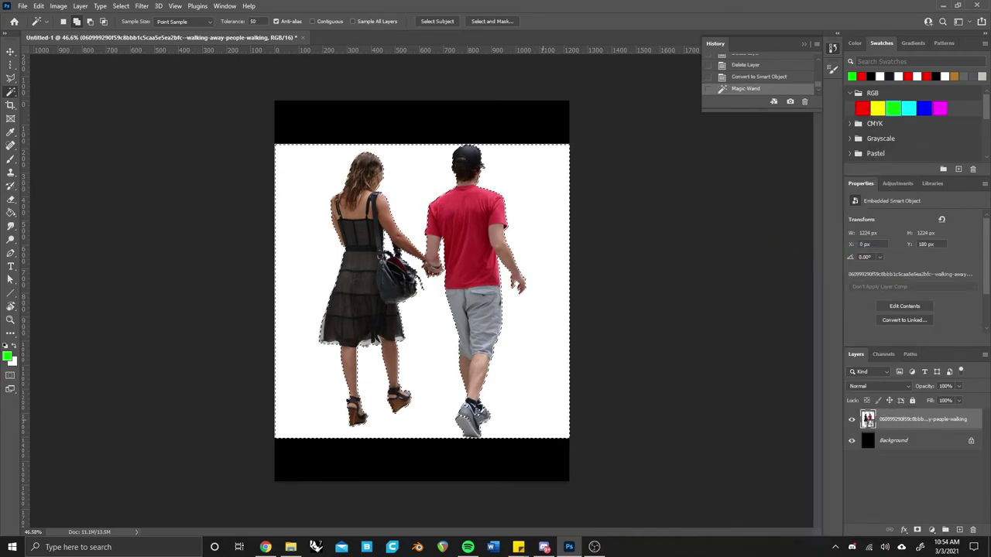
key("e")
left_click(542, 178)
key("Escape")
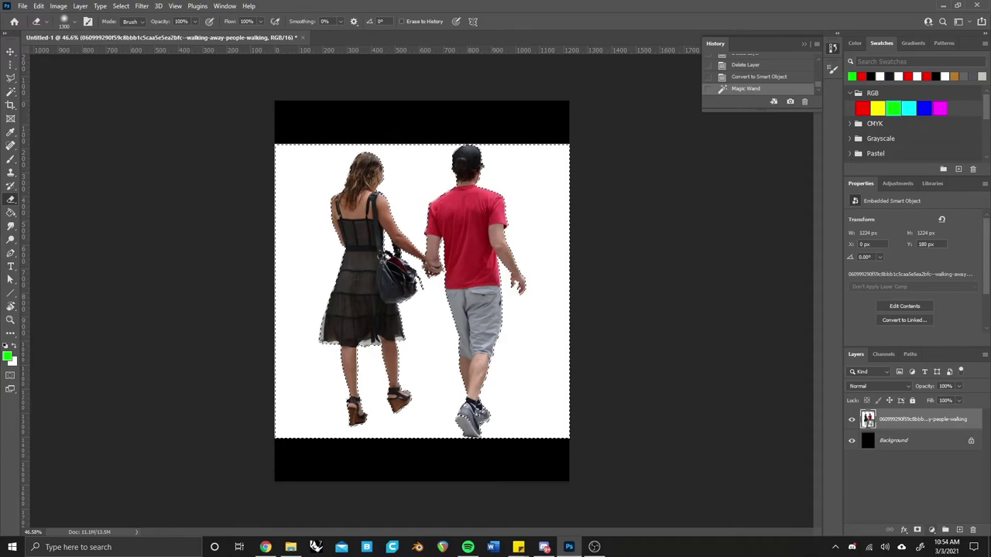
left_click(932, 530)
key("ctrl+z")
key("ctrl+d")
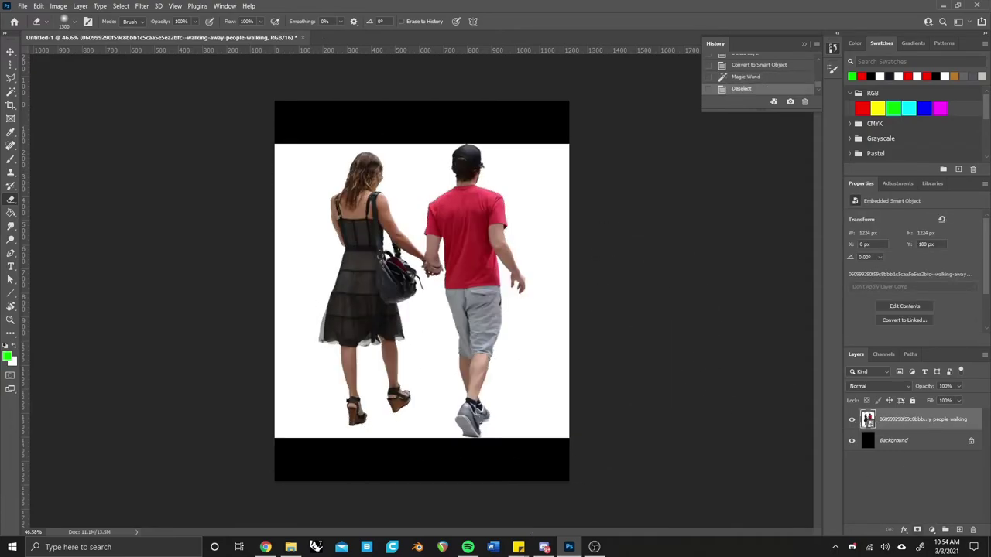
left_click(931, 529)
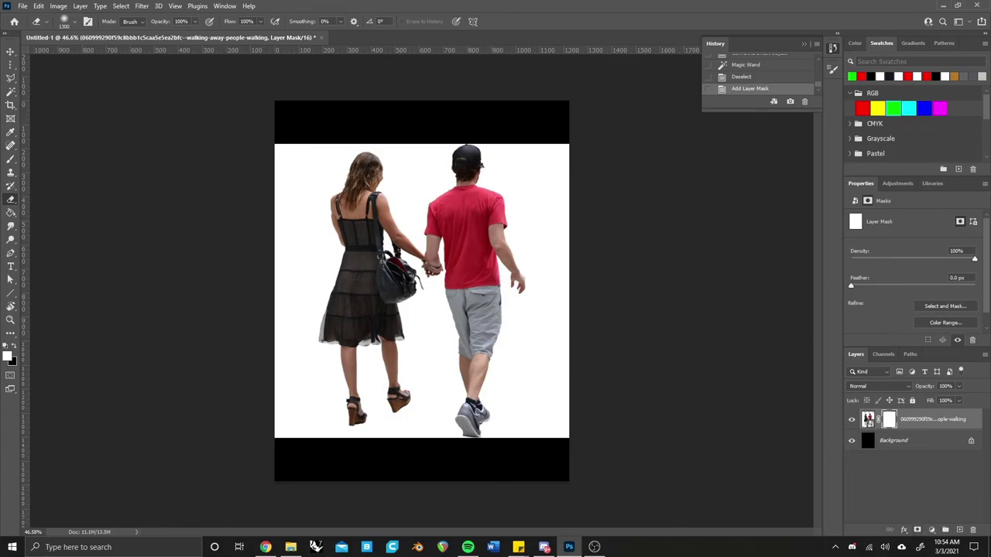
- Paint black and white test strokes on the couple layer's mask
left_click(867, 419)
left_click(889, 419)
left_click(868, 419)
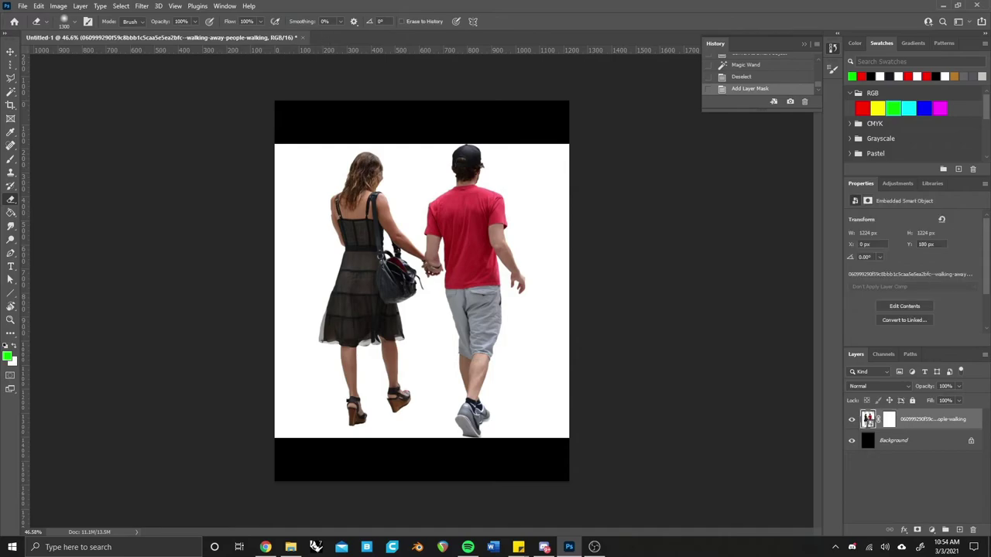
left_click(889, 419)
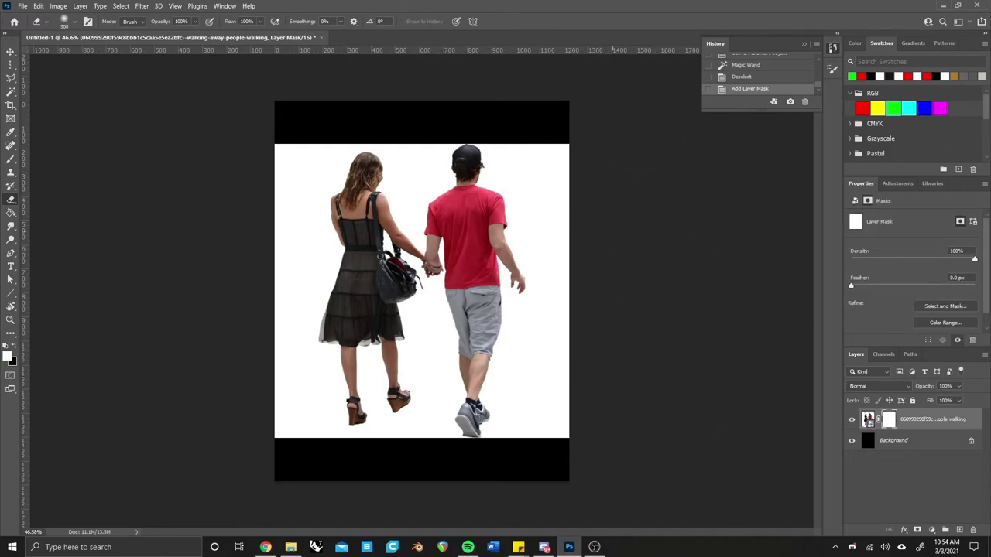
key("x")
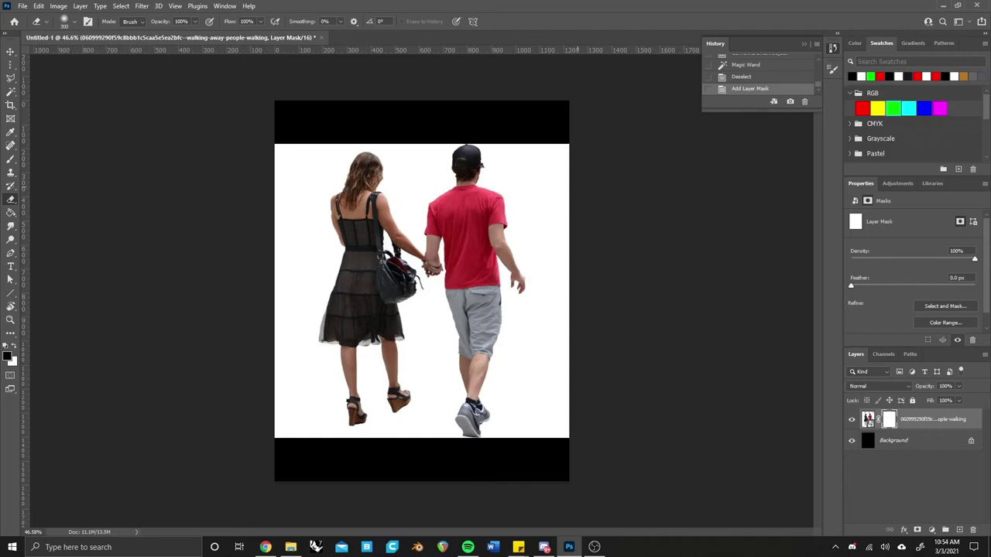
key("x")
mouse_move(542, 148)
left_mouse_down()
mouse_move(567, 360)
mouse_move(562, 422)
left_mouse_up()
key("ctrl+z")
key("b")
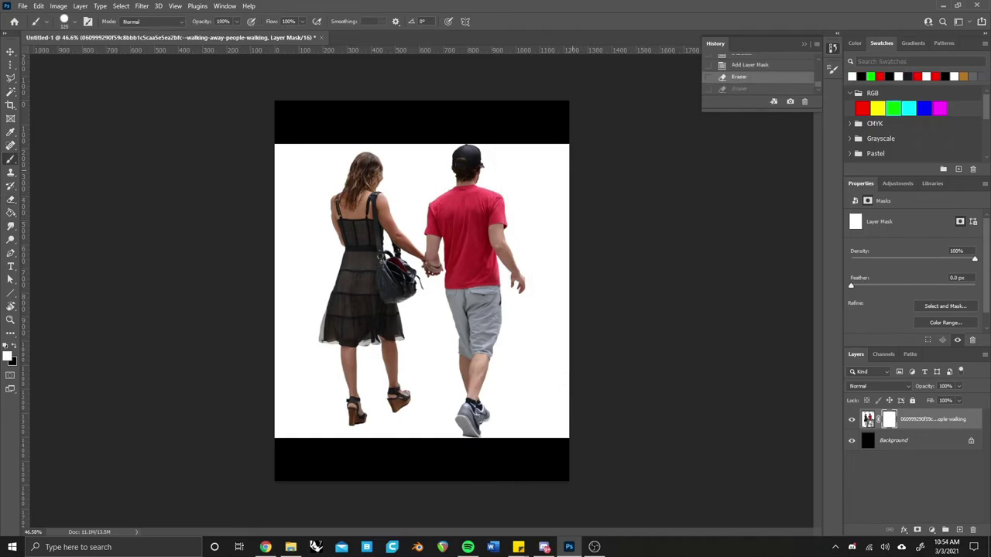
key("x")
mouse_move(542, 145)
left_mouse_down()
mouse_move(567, 211)
mouse_move(563, 177)
mouse_move(348, 437)
left_mouse_up()
key("x")
key("x")
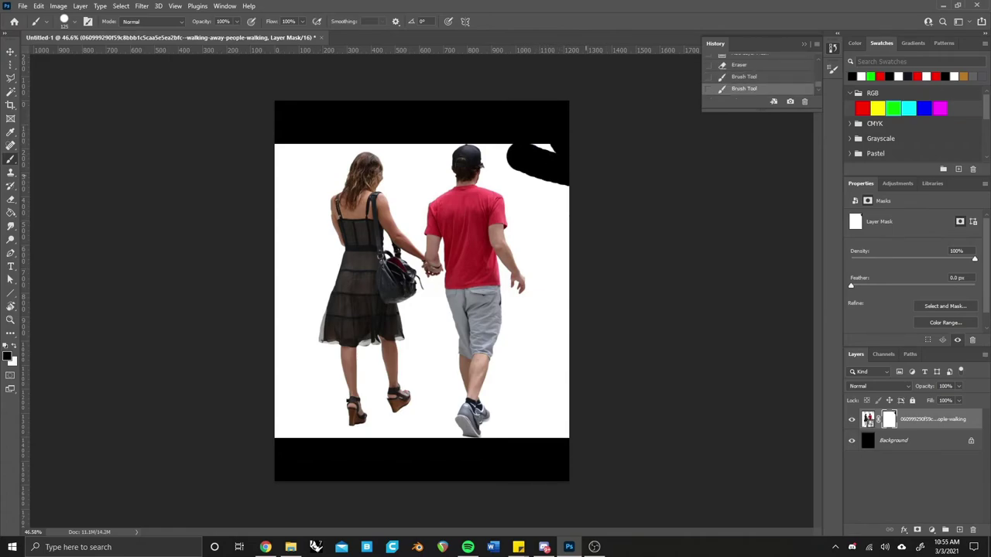
left_click_drag(564, 340, 534, 430)
mouse_move(553, 179)
left_mouse_down()
mouse_move(553, 435)
mouse_move(542, 145)
mouse_move(332, 430)
left_mouse_up()
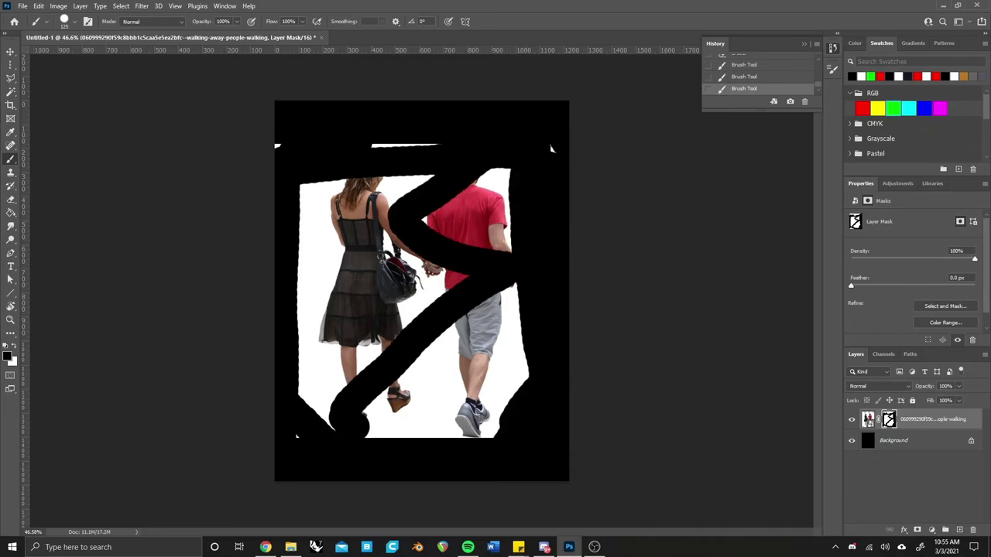
- Disable and re-enable the layer mask, then delete it
right_click(889, 419)
left_click(906, 425)
right_click(889, 419)
left_click(906, 425)
right_click(889, 421)
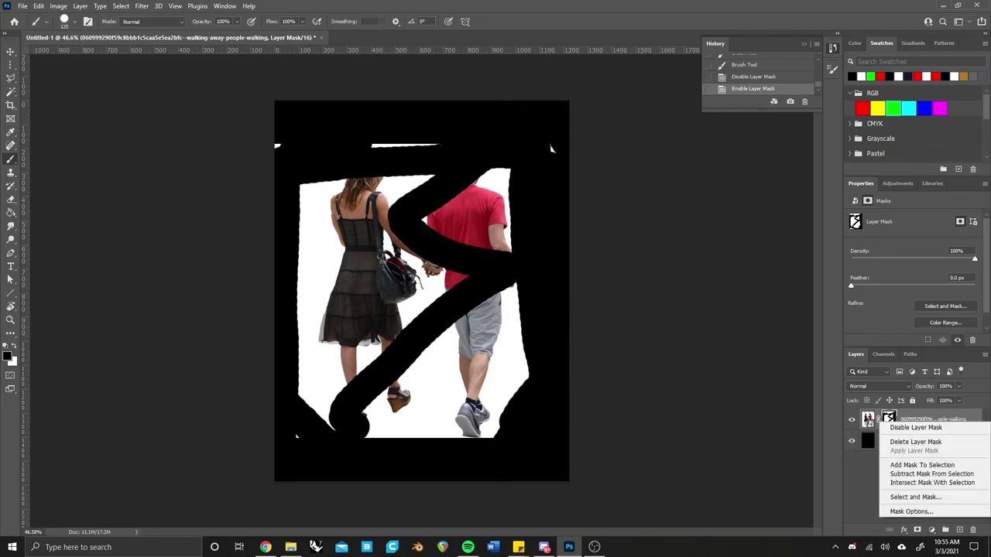
left_click(906, 427)
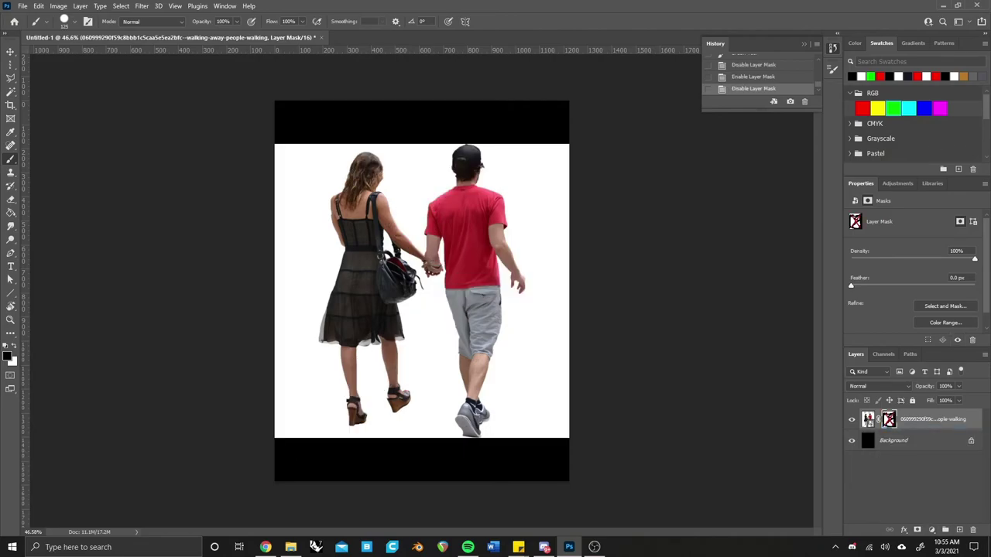
right_click(889, 419)
left_click(906, 442)
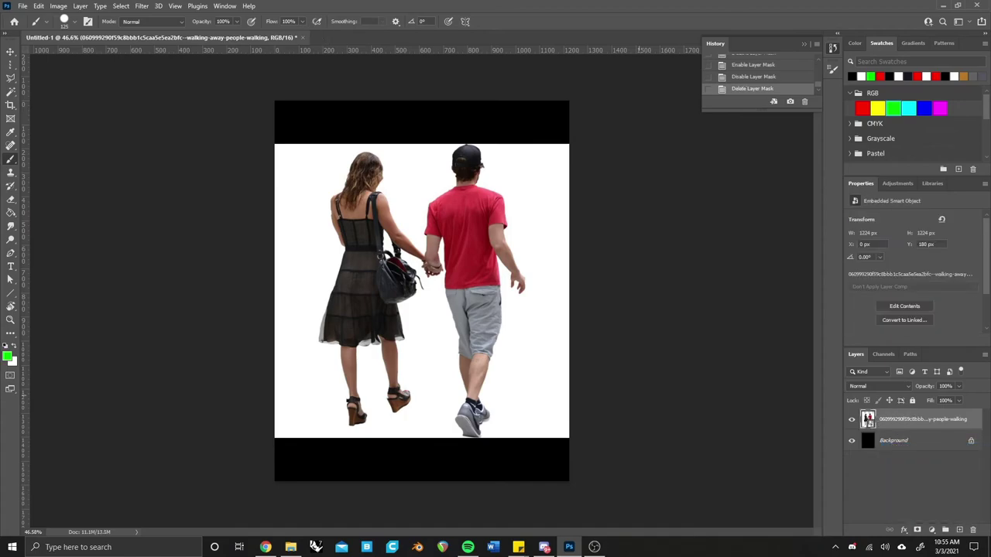
- Magic Wand the white backdrop, invert the selection, and add a layer mask hiding the backdrop
key("w")
left_click(410, 217)
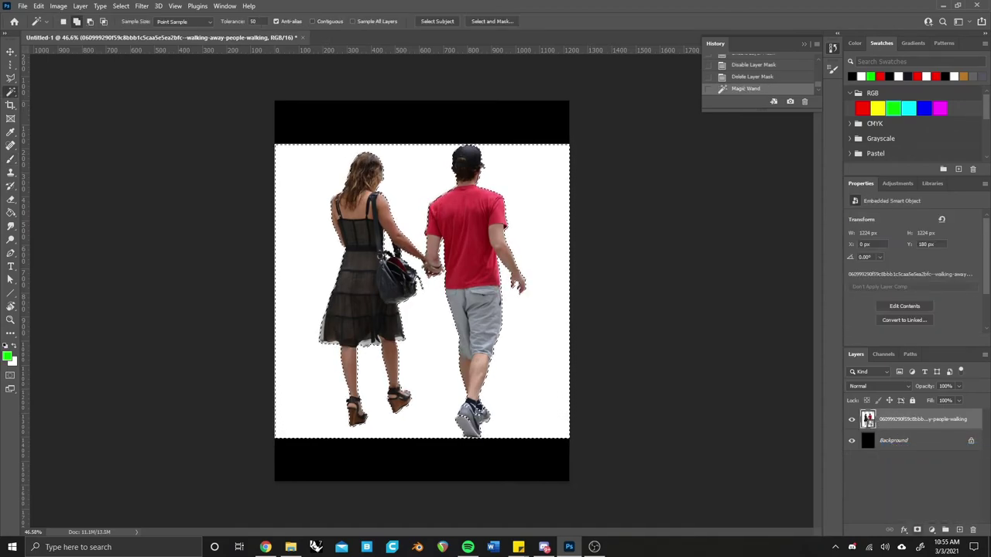
left_click(918, 530)
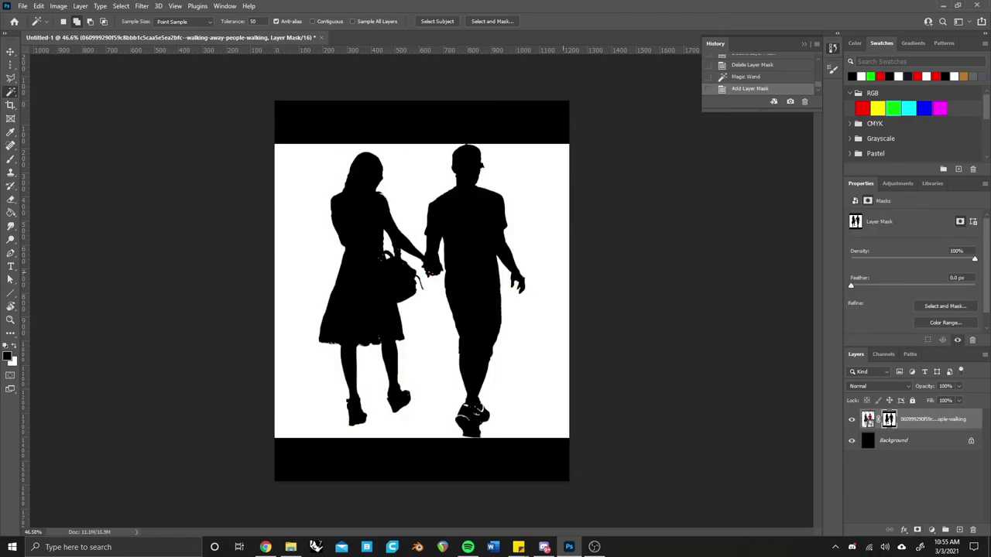
key("ctrl+z")
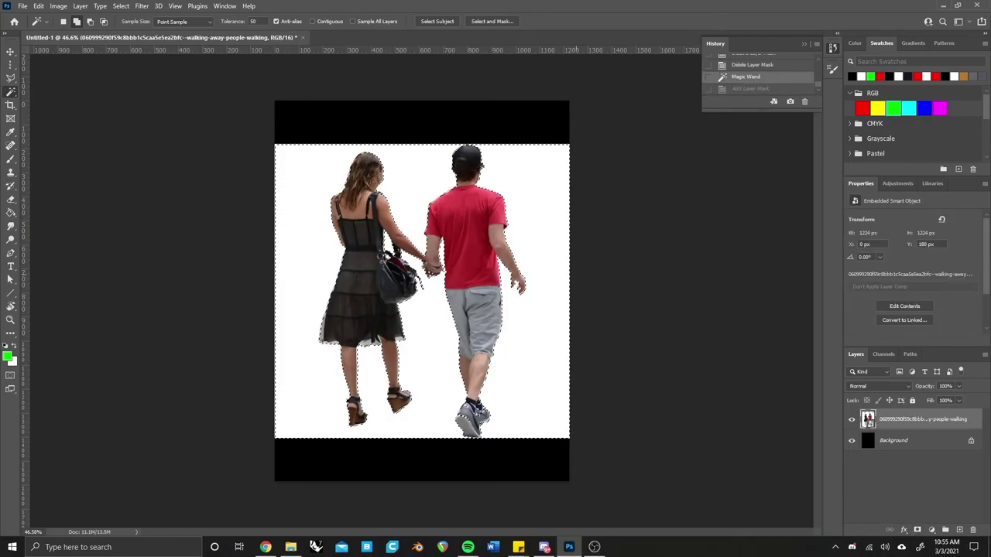
key("ctrl+shift+i")
left_click(918, 531)
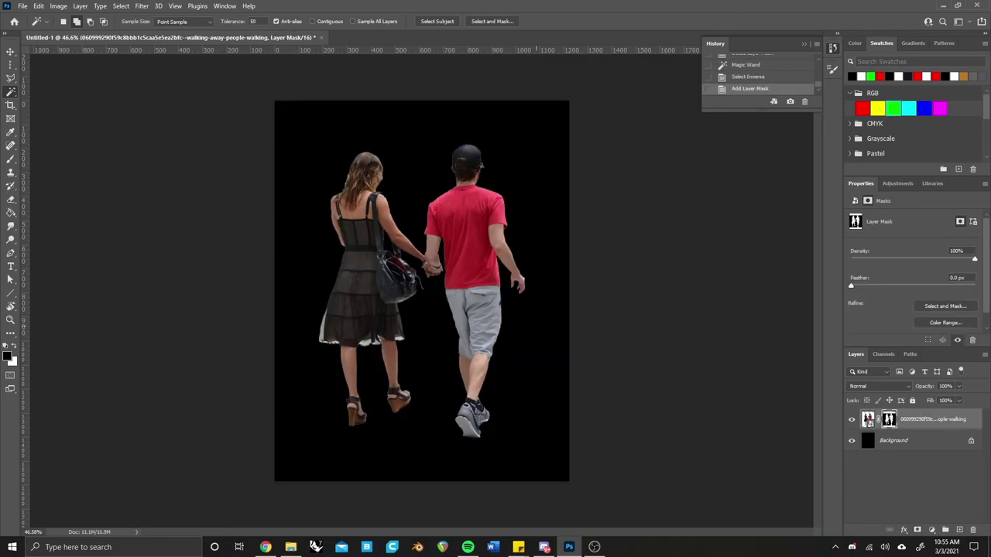
- Try a Free Transform resize of the couple layer, then undo it
key("ctrl+t")
mouse_move(570, 142)
left_mouse_down()
mouse_move(279, 433)
mouse_move(568, 144)
left_mouse_up()
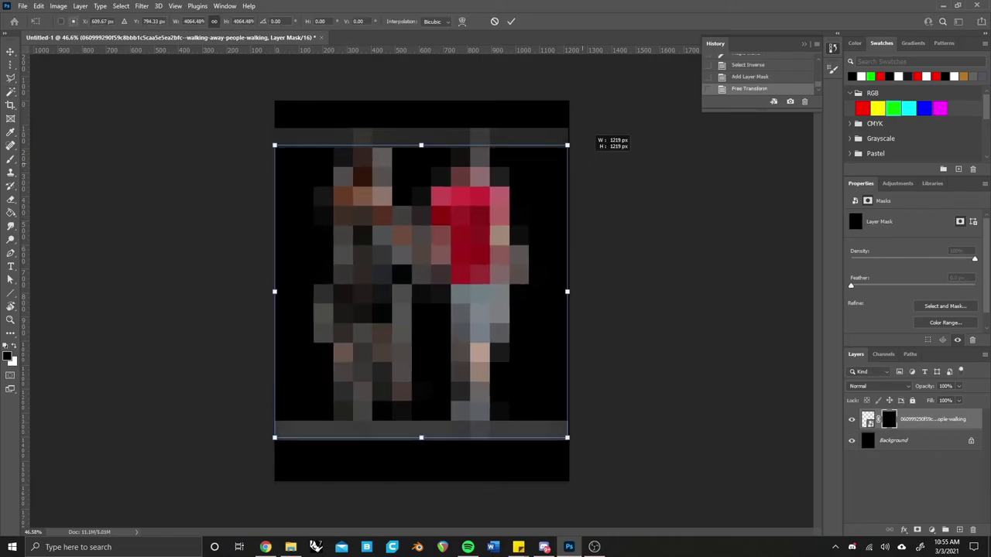
key("Return")
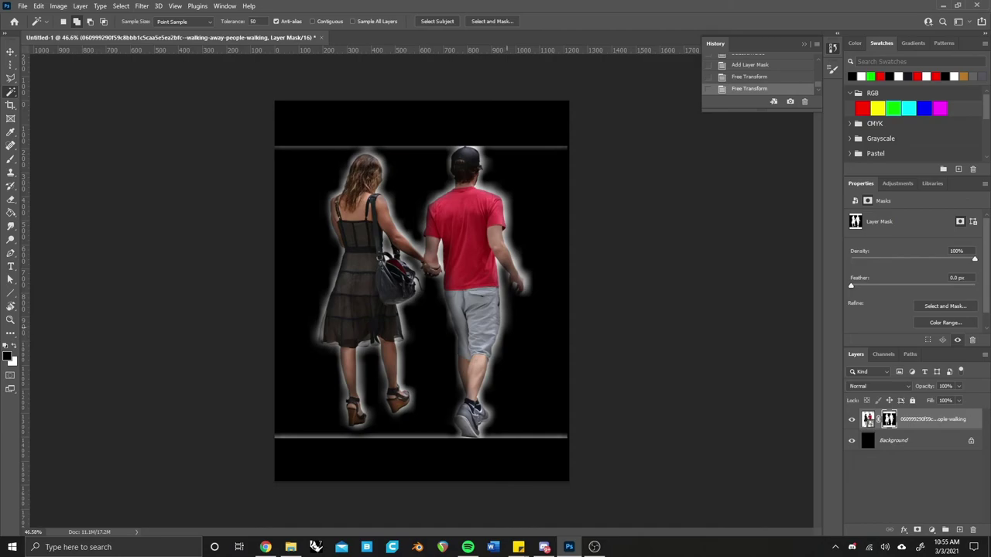
scroll(473, 209, "up", 5)
scroll(472, 209, "down", 5)
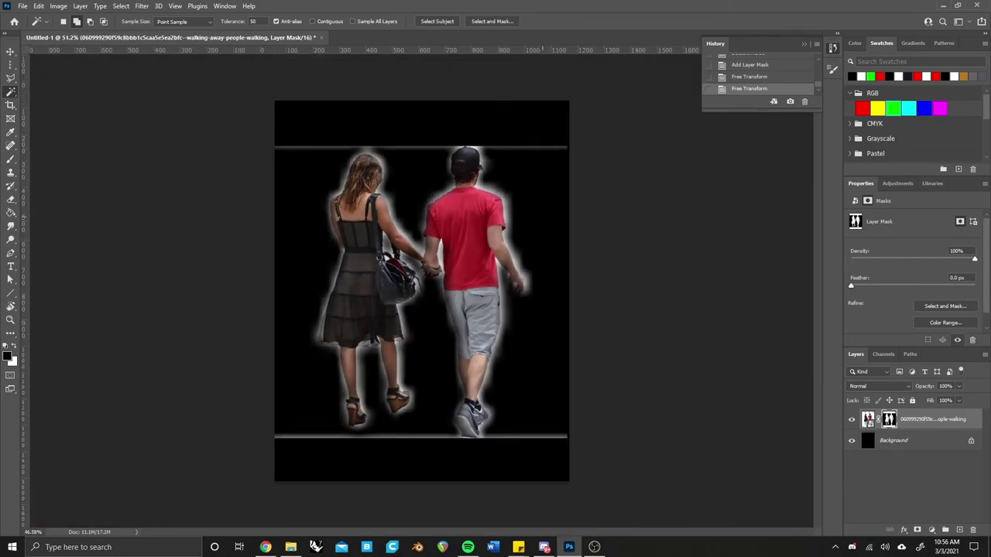
scroll(426, 288, "up", 2)
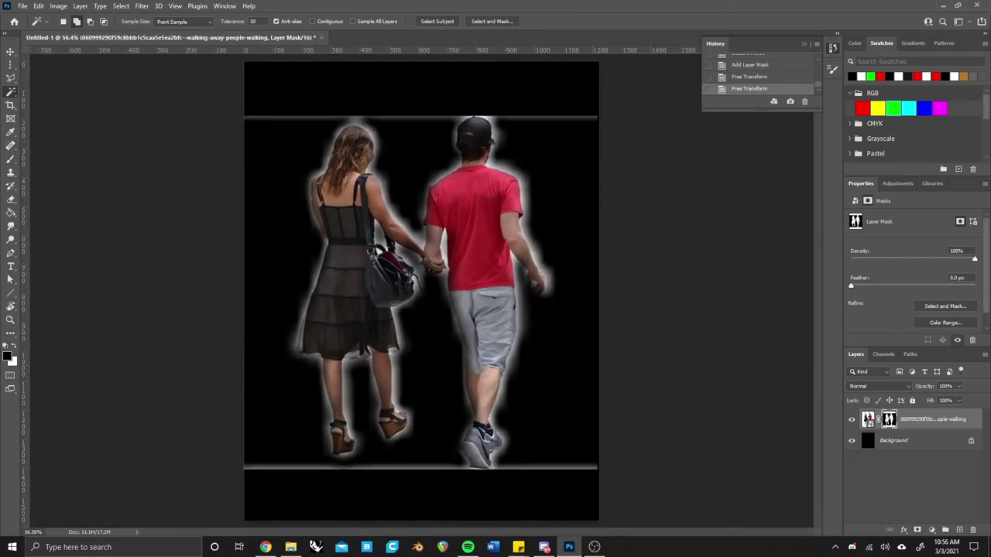
key("ctrl+z")
key("ctrl+z")
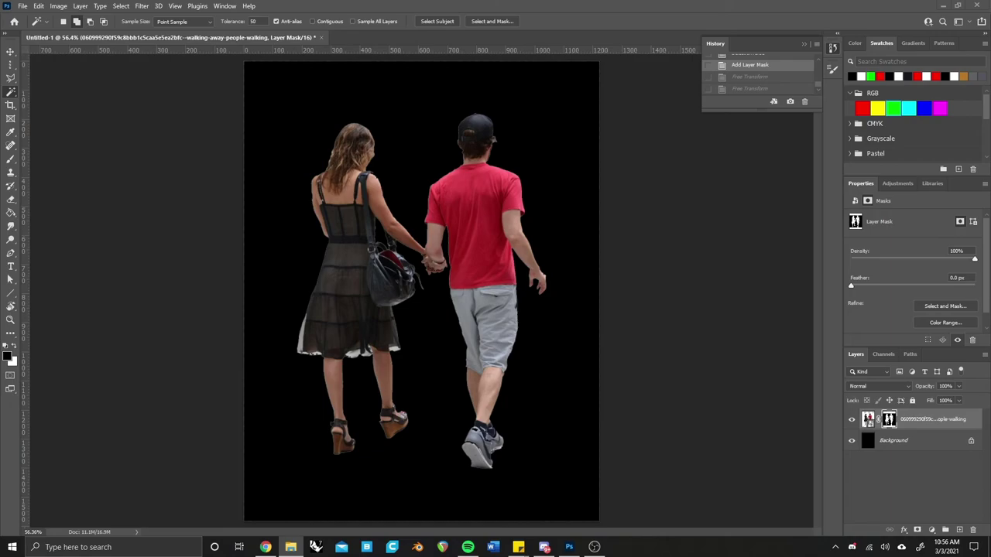
- Commit the placed concrete texture, create Group 1, and remove the texture layer's mask
key("Return")
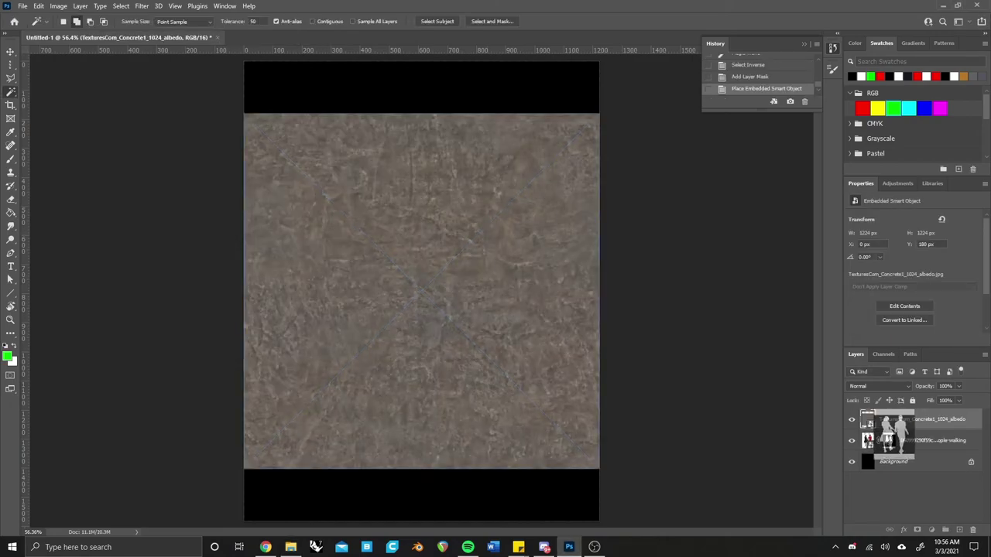
left_click_drag(888, 441, 889, 419)
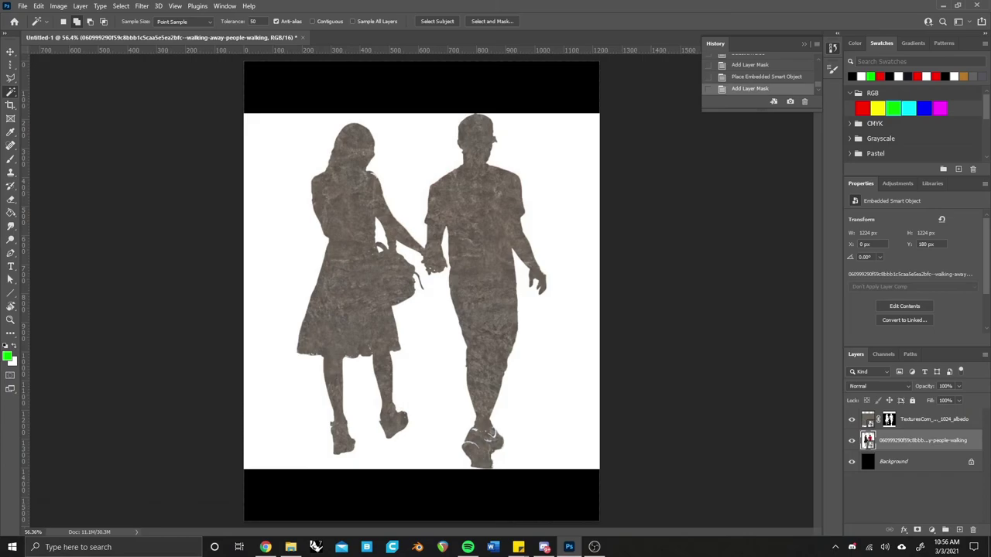
left_click(917, 530)
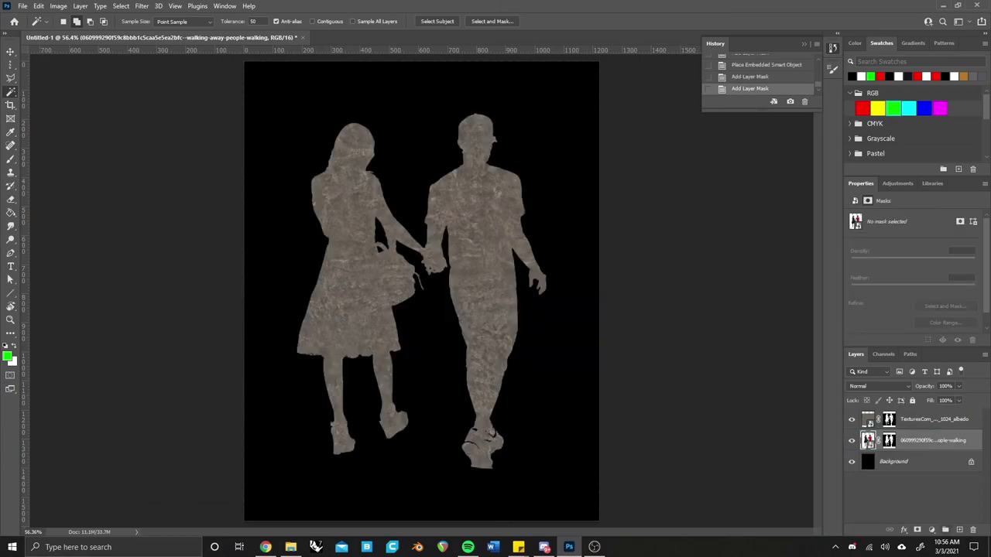
left_click(945, 531)
left_click_drag(891, 440, 890, 415)
left_click(889, 432)
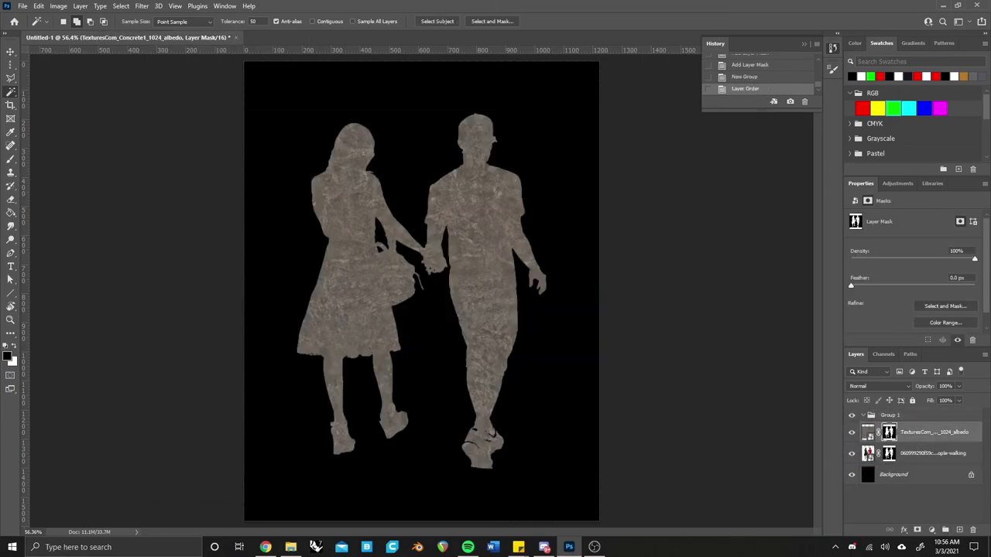
right_click(889, 432)
left_click(916, 453)
- Move the couple's silhouette mask onto Group 1 and put the concrete texture inside the group
right_click(889, 453)
key("Escape")
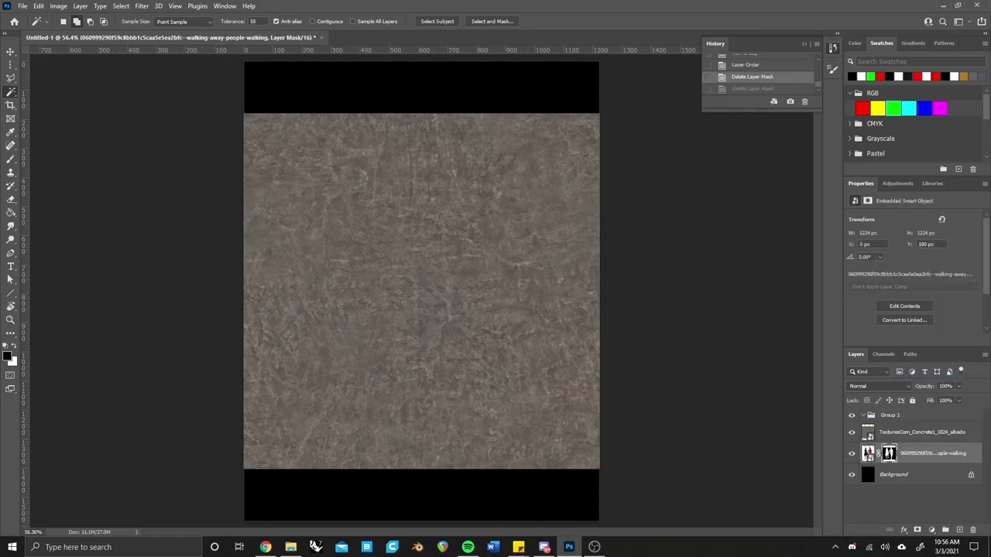
left_click_drag(888, 454, 891, 419)
right_click(890, 419)
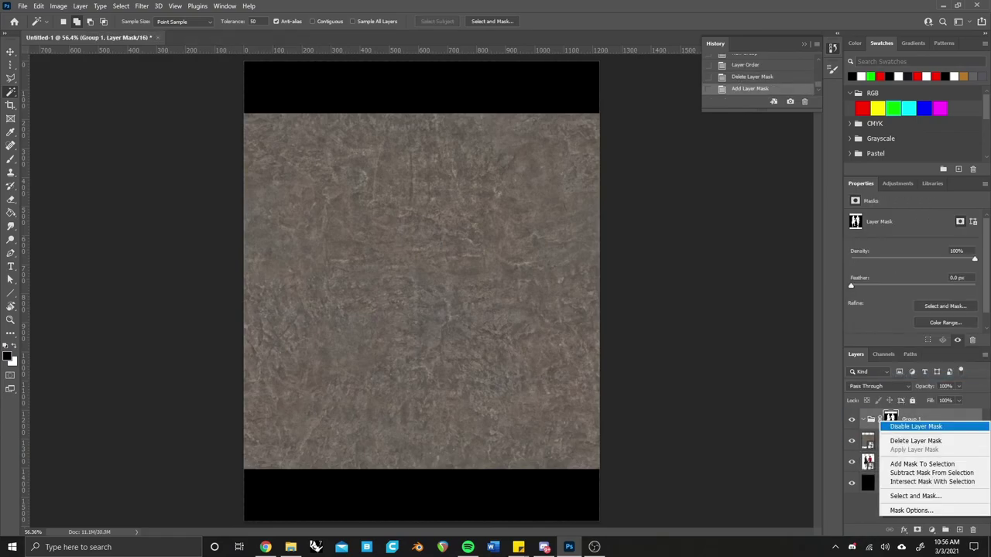
left_click(910, 426)
right_click(890, 419)
left_click(910, 426)
left_click_drag(890, 422, 876, 465)
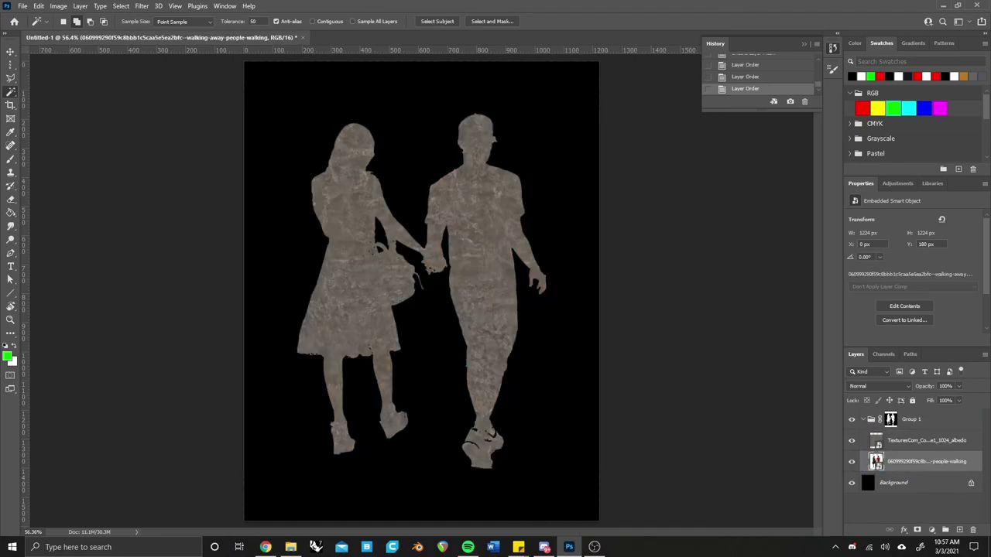
- Unlink Group 1's mask and test moving the couple and the masked concrete texture
left_click(880, 419)
key("v")
mouse_move(515, 418)
left_mouse_down()
mouse_move(469, 361)
mouse_move(498, 380)
mouse_move(593, 343)
mouse_move(495, 356)
left_mouse_up()
left_click(926, 440)
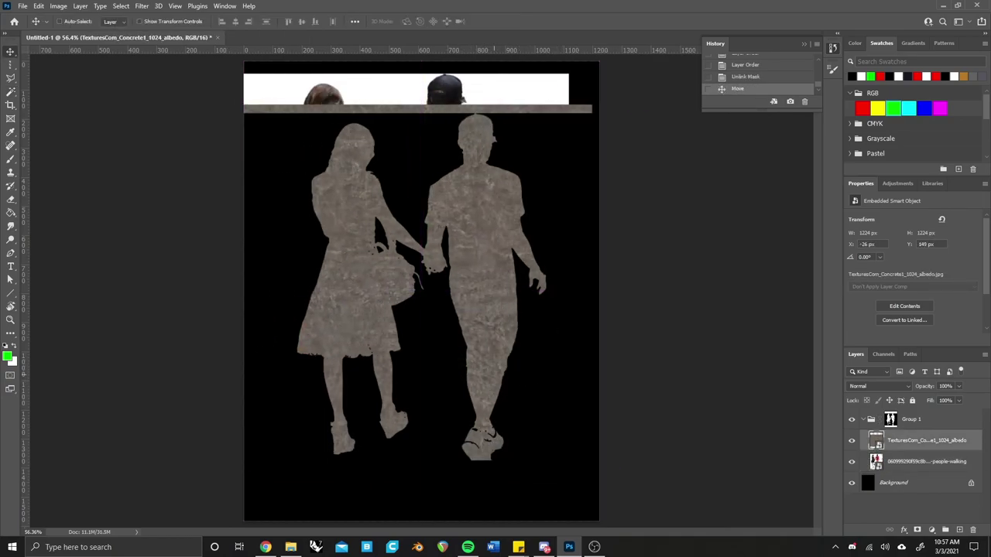
left_click_drag(891, 419, 927, 440)
mouse_move(480, 355)
left_mouse_down()
mouse_move(527, 324)
mouse_move(449, 296)
mouse_move(580, 299)
mouse_move(504, 338)
mouse_move(486, 372)
mouse_move(531, 372)
mouse_move(387, 360)
mouse_move(437, 338)
mouse_move(539, 385)
mouse_move(464, 362)
left_mouse_up()
- Unlink the concrete texture from its mask, then undo the last two layer changes
left_click(887, 432)
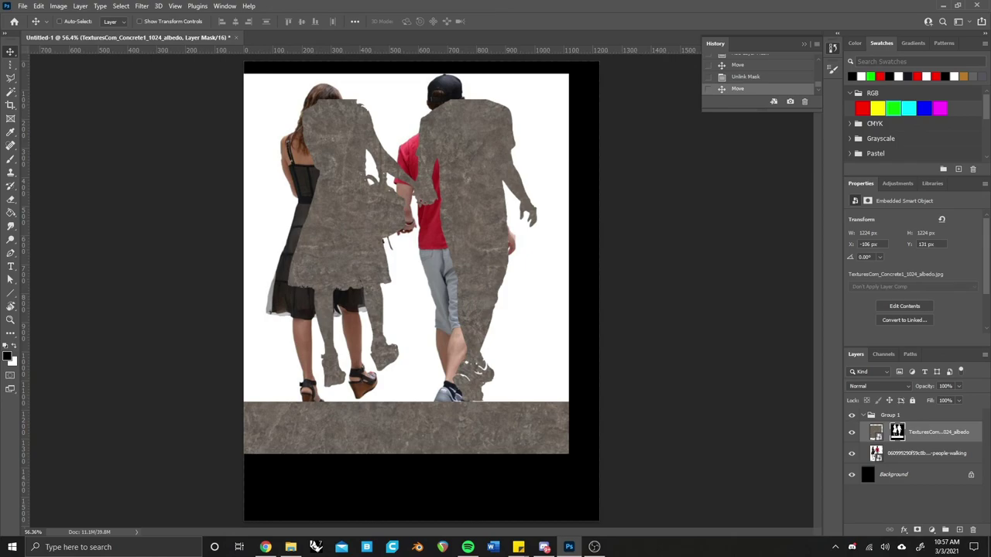
key("ctrl+z")
key("ctrl+z")
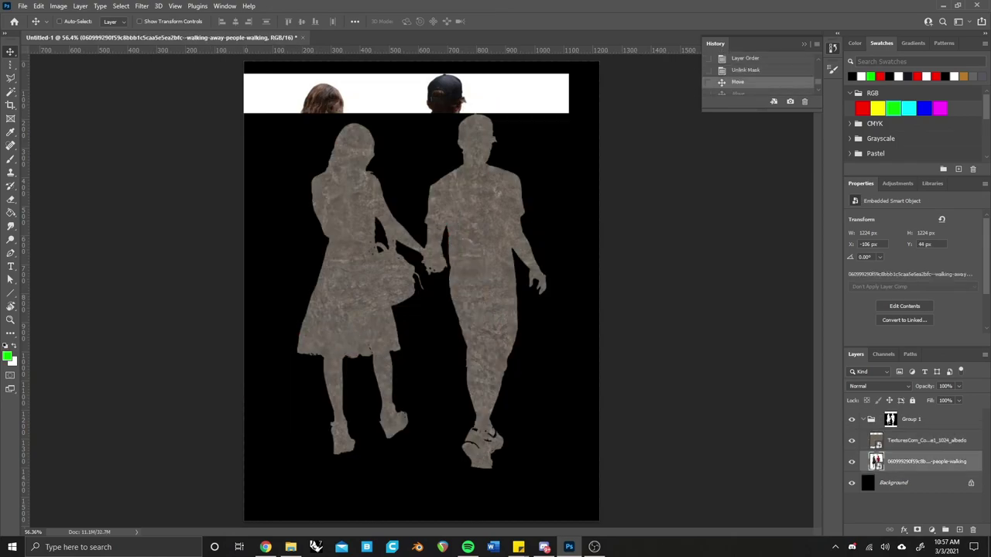
key("ctrl+z")
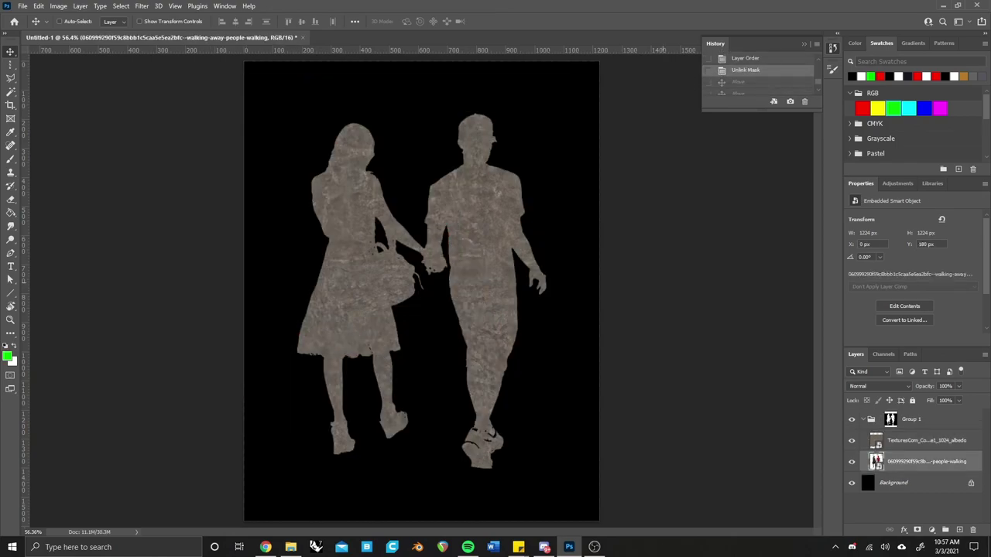